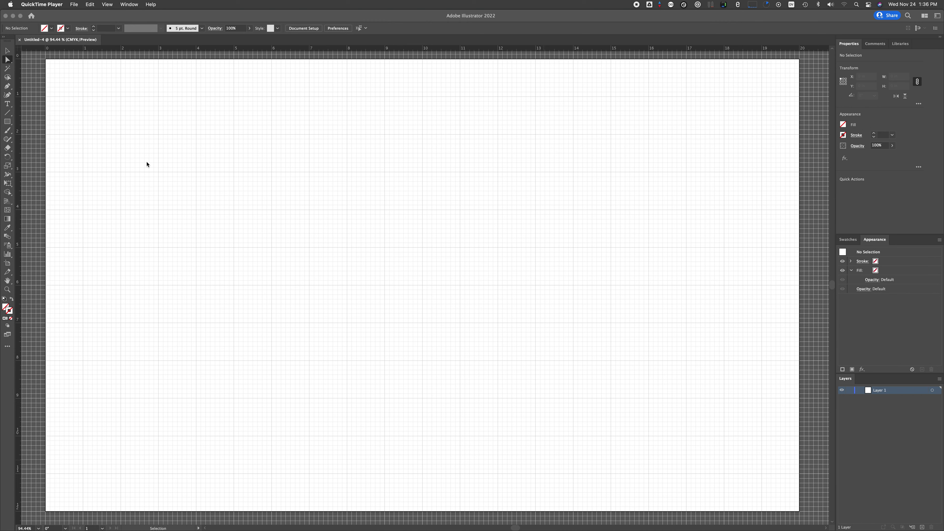
- Pick the Pen tool and set the stroke colour to black
click(354, 195)
scroll(355, 196, up, 1)
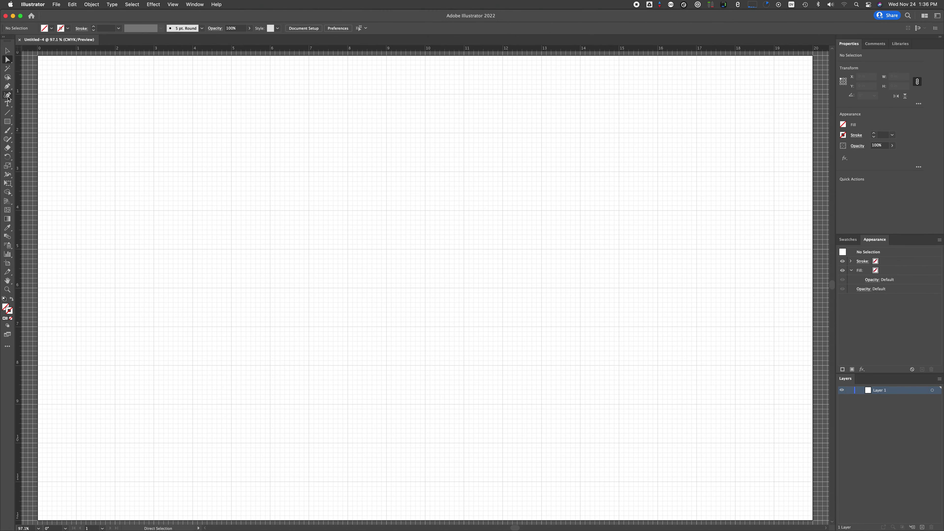
click(7, 85)
click(843, 135)
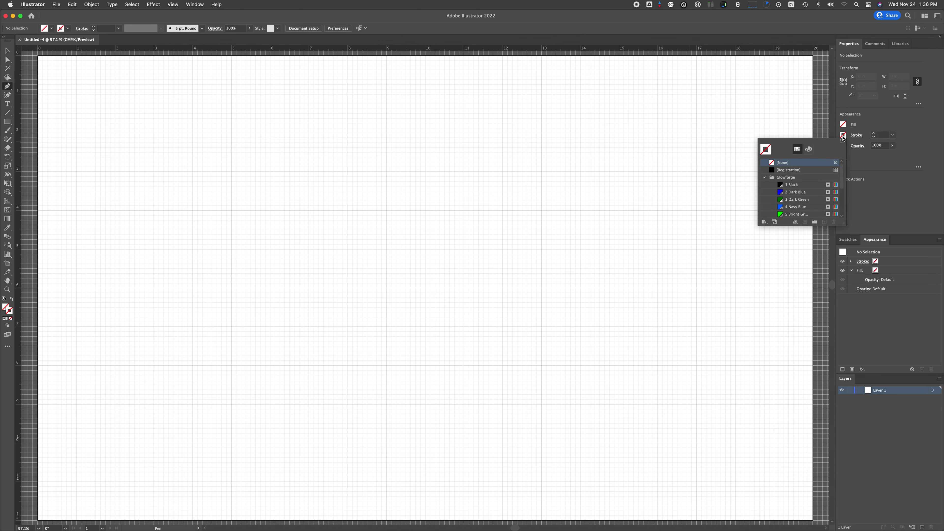
click(804, 185)
click(843, 135)
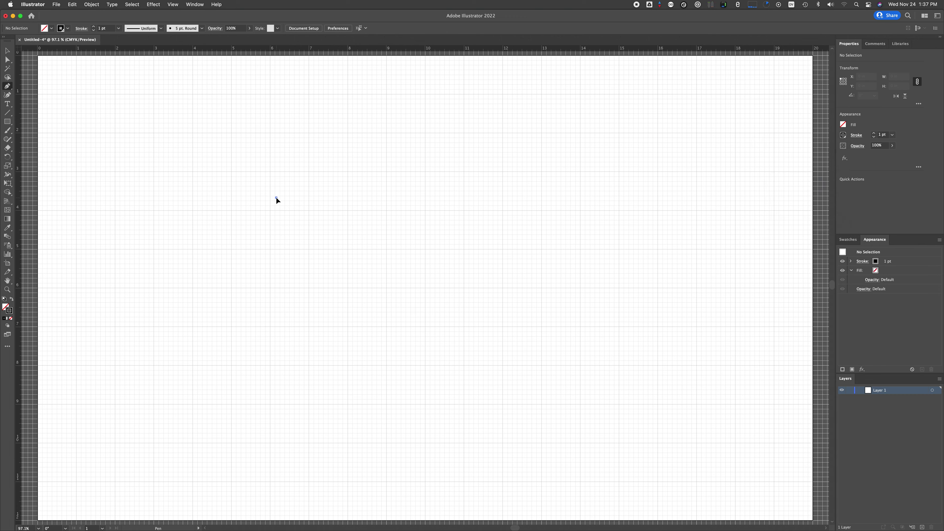
- Place the first anchors of a smooth wavy curve across the artboard
click(249, 220)
click(303, 175)
drag(335, 175, 455, 194)
- Extend the wave, then draw a rectangle over its dip and an overlapping ellipse below
click(455, 199)
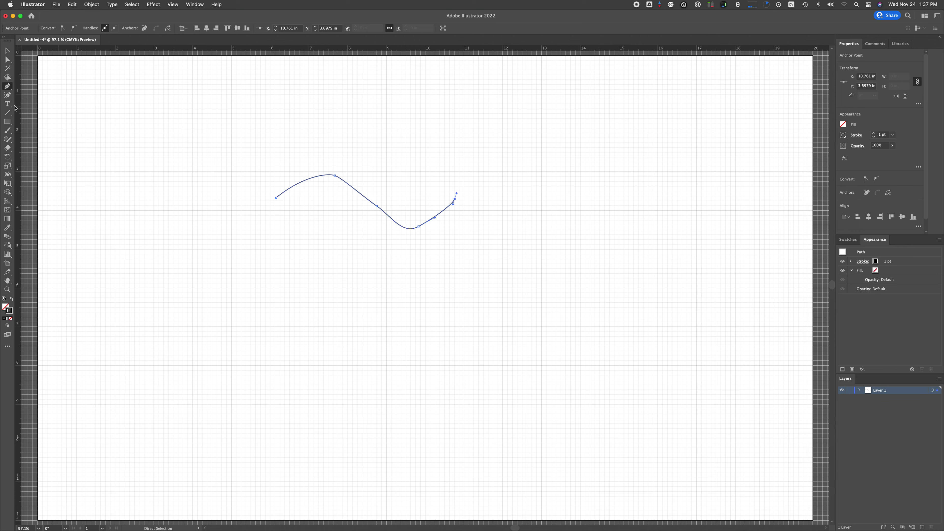
click(8, 122)
drag(379, 195, 442, 245)
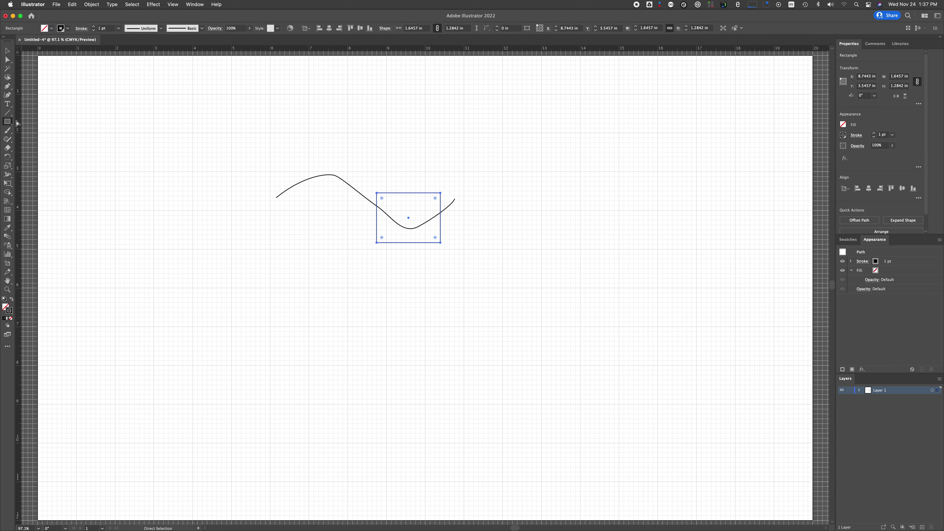
drag(10, 124, 36, 138)
drag(347, 220, 451, 282)
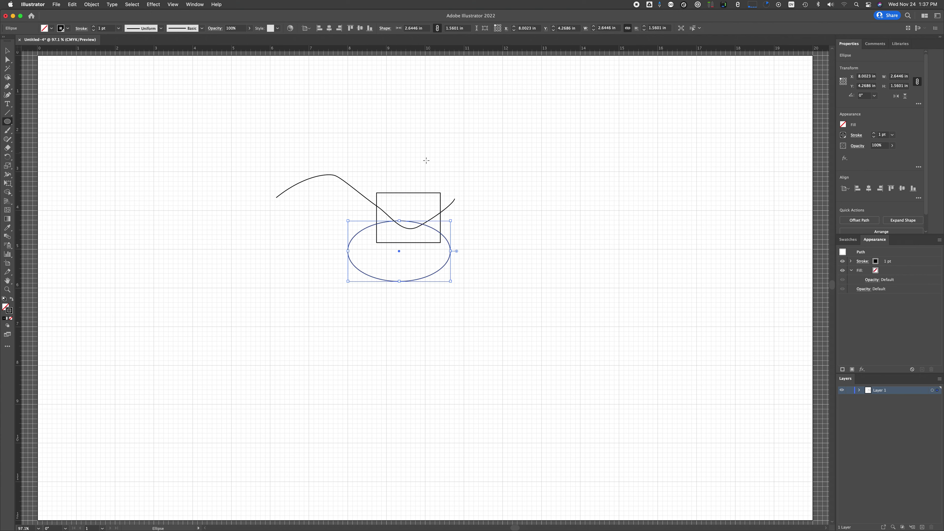
- Swap the rectangle's fill and stroke so it becomes solid black
key(v)
click(393, 193)
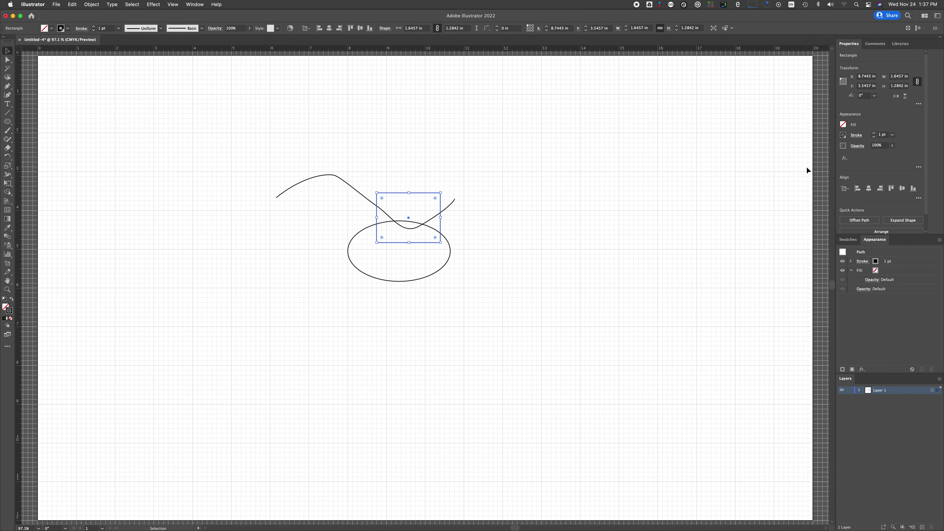
key(shift+x)
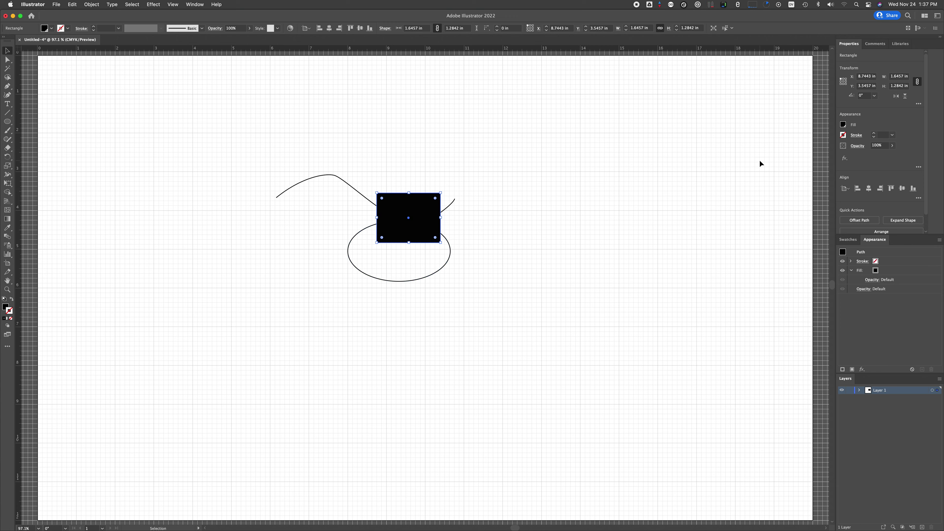
- Set the wavy curve's stroke weight to 27 pt, then deselect it
click(351, 188)
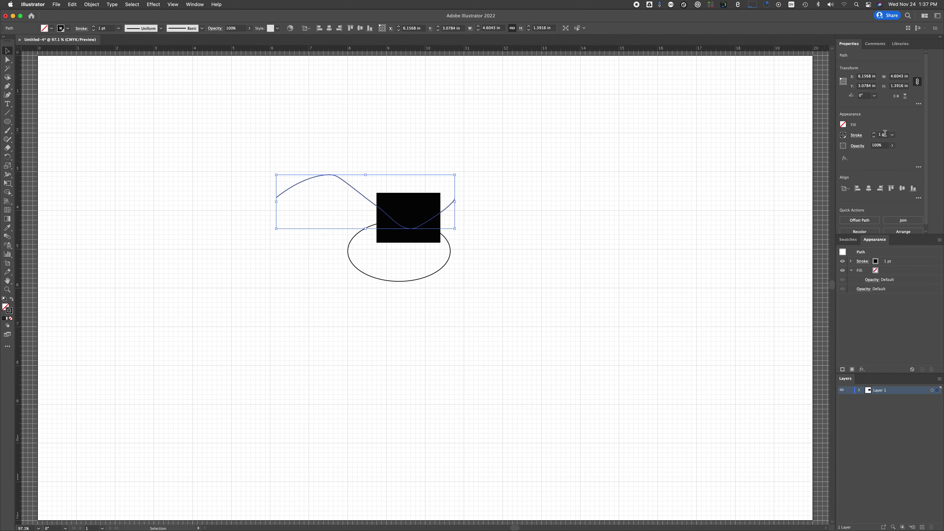
click(885, 134)
text(0.25)
key(Return)
key(Up)
key(Up)
key(Up)
key(Up)
key(Up)
key(Up)
key(Up)
key(Up)
key(Up)
key(Up)
key(Up)
key(Up)
key(Up)
key(Up)
key(Up)
key(Up)
key(Up)
key(Up)
key(Up)
key(Up)
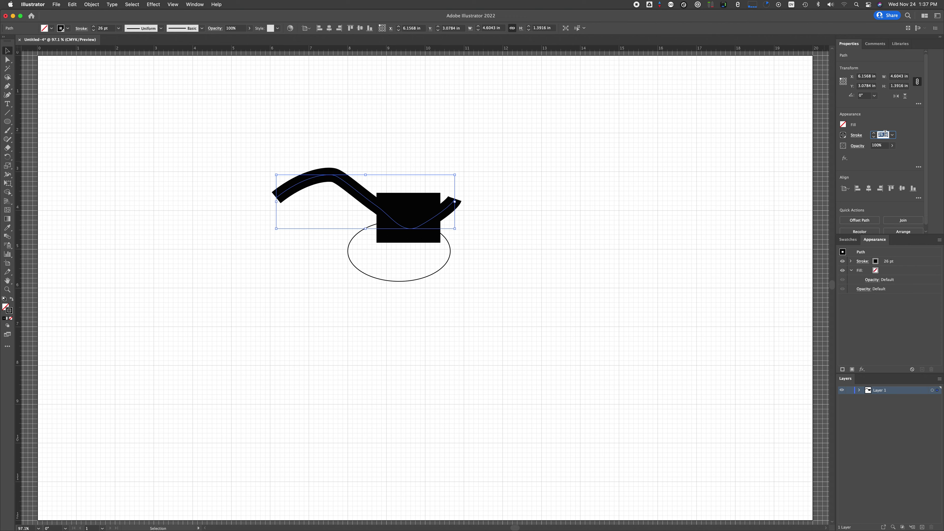
key(Up)
key(Up)
key(Down)
click(632, 198)
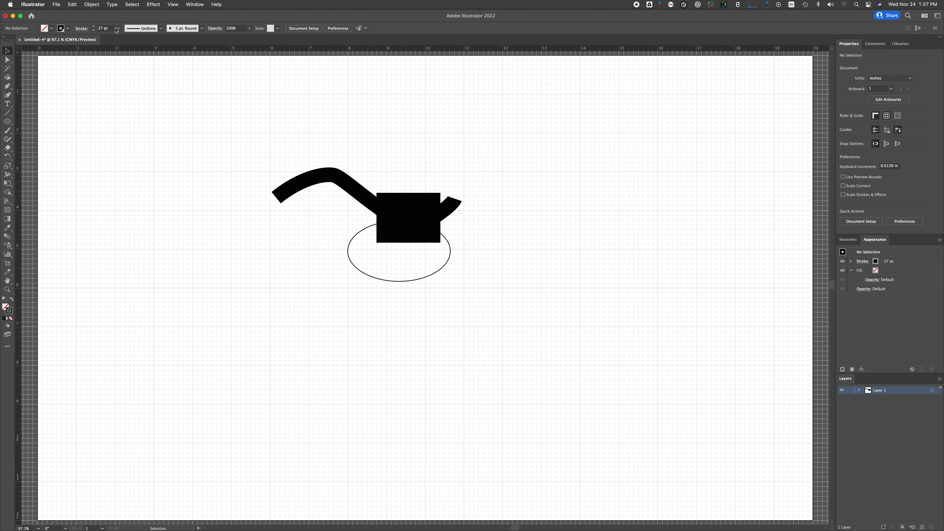
- Draw a large ellipse around the whole artwork with a 1 pt stroke
click(7, 121)
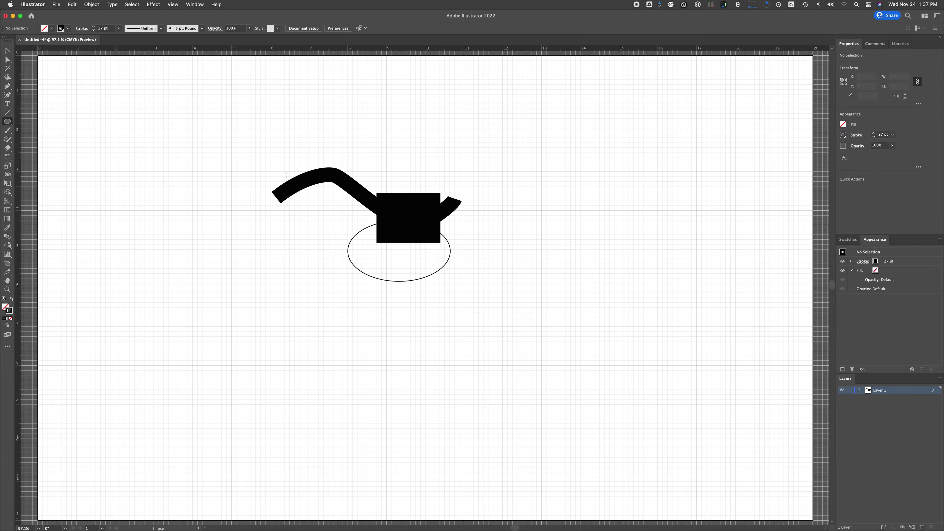
mouse_move(257, 145)
mouse_down()
mouse_move(443, 251)
mouse_move(488, 300)
mouse_up()
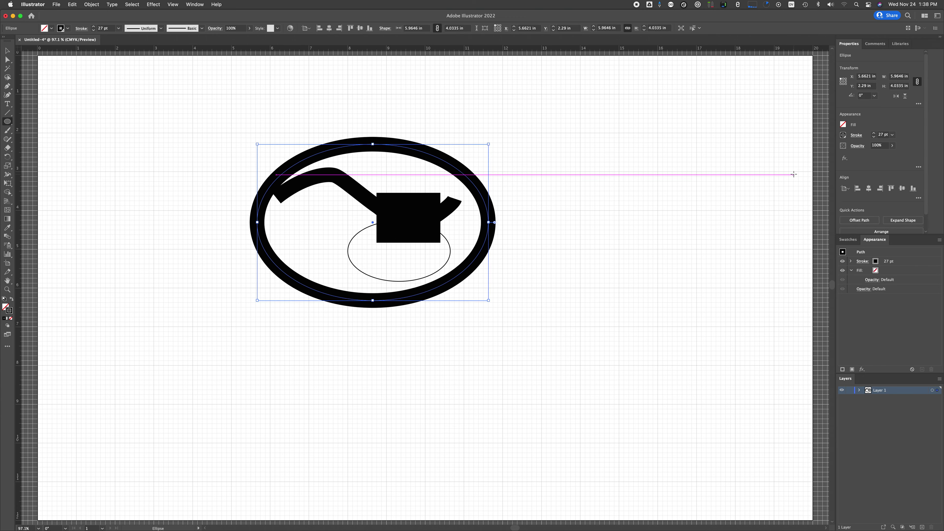
click(882, 134)
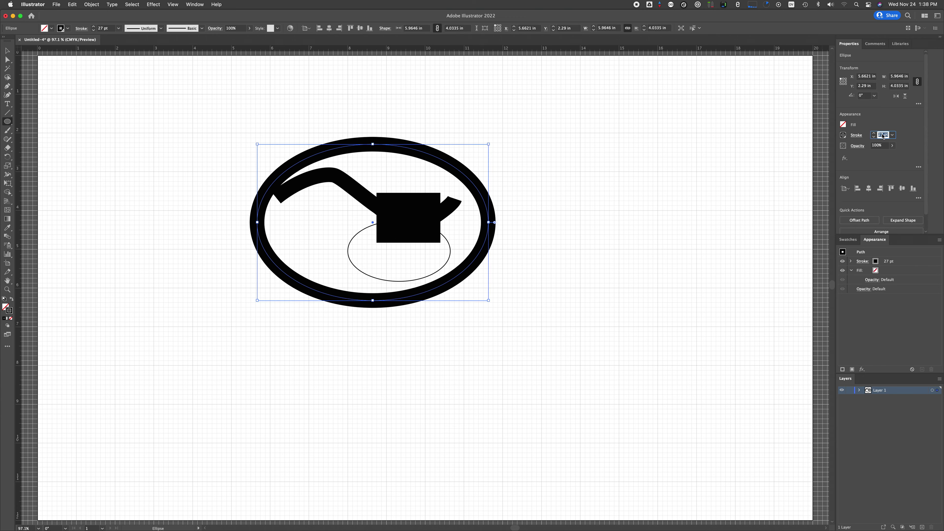
text(1)
key(Return)
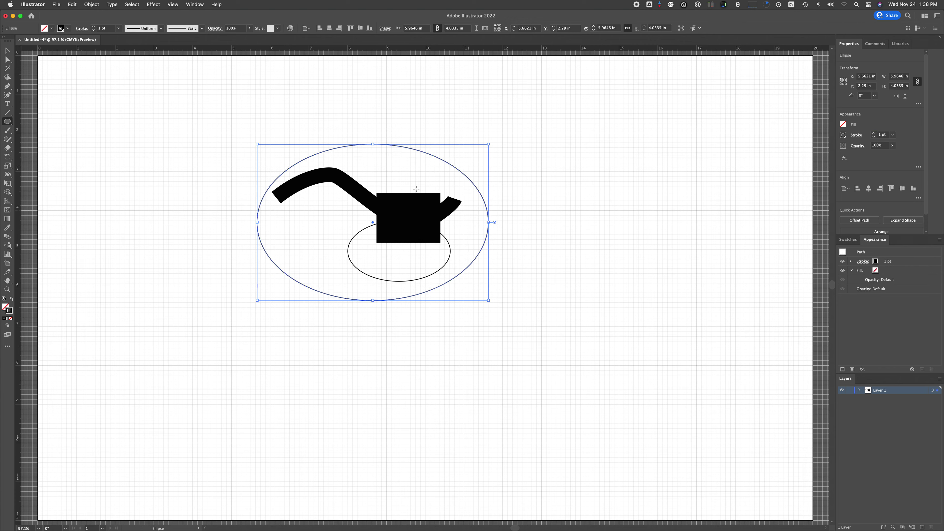
- Recolour the large ellipse's outline red and deselect it
click(845, 136)
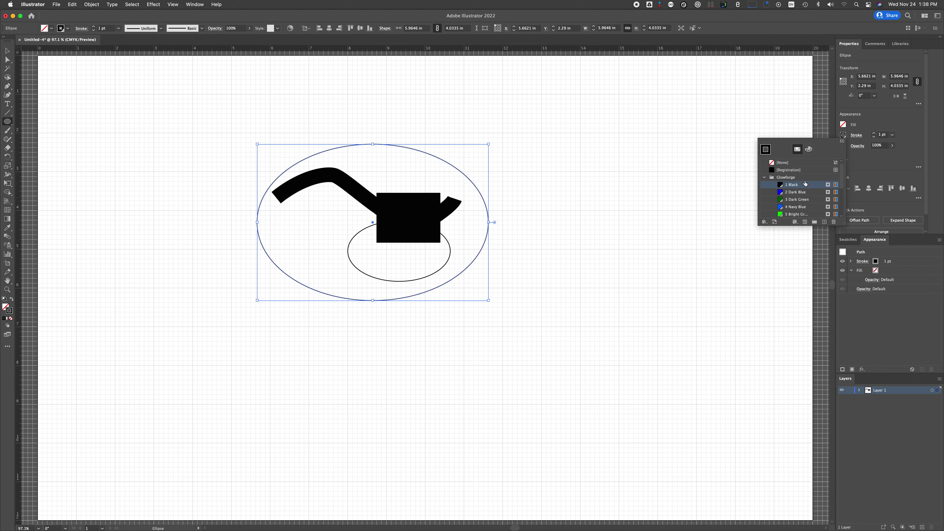
scroll(793, 202, down, 3)
click(794, 194)
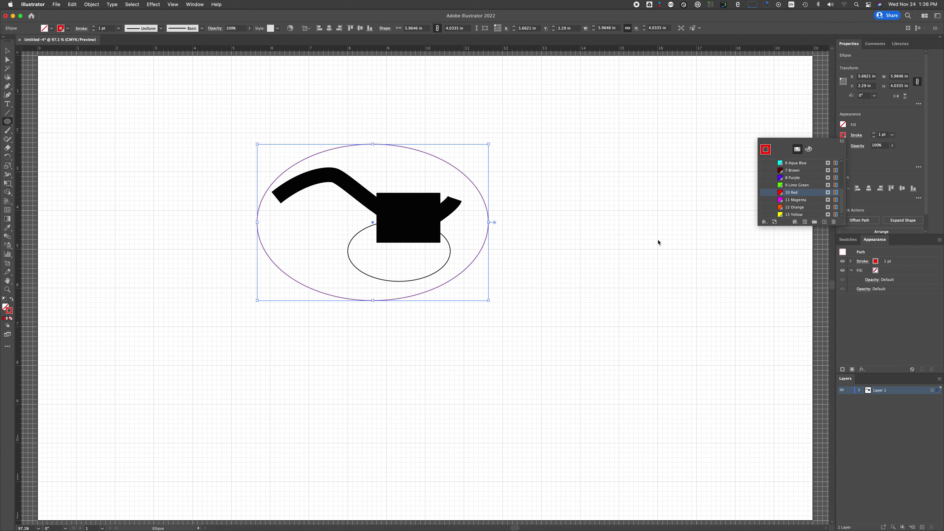
click(604, 273)
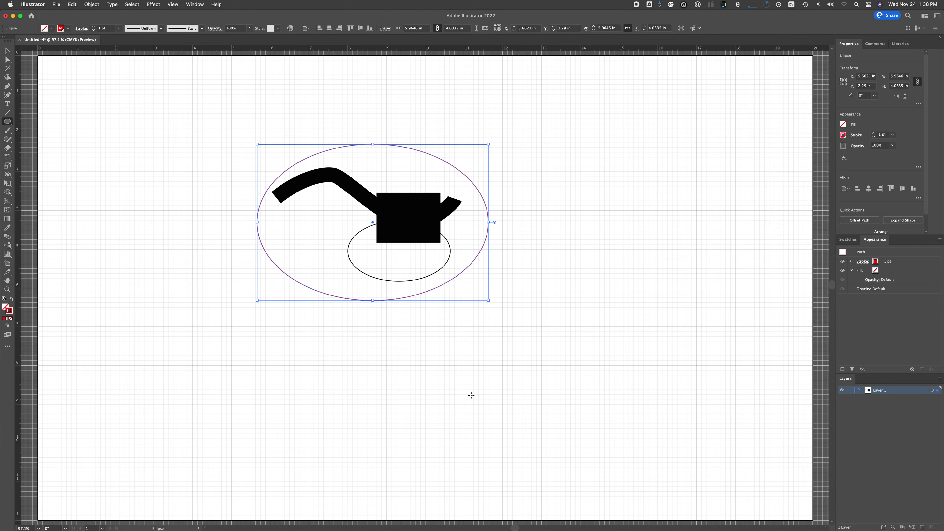
key(super+shift+a)
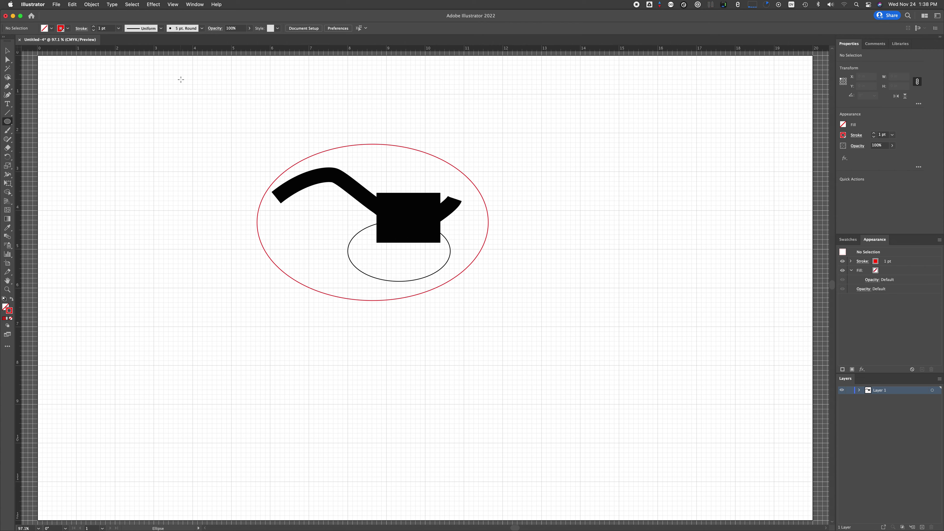
- Save the drawing as vector.svg in SVG format, accepting the SVG 1.1 options
click(56, 4)
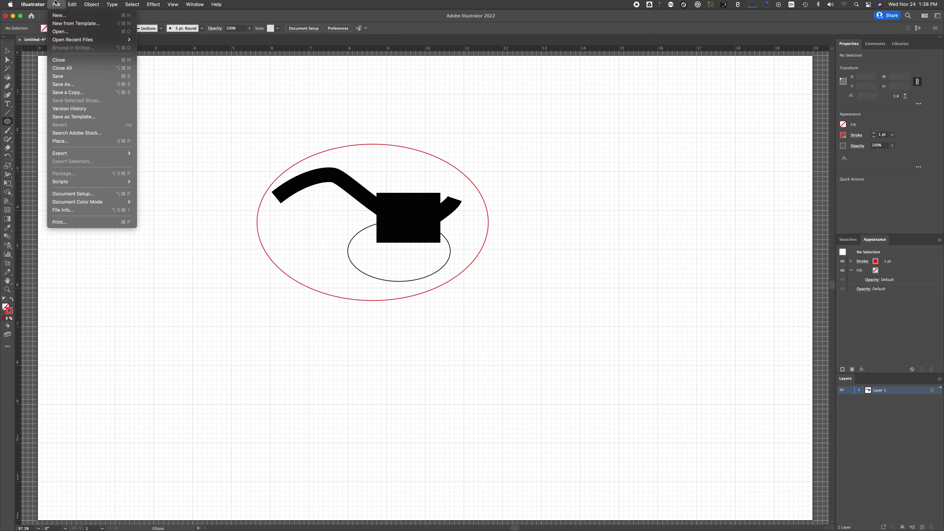
click(65, 84)
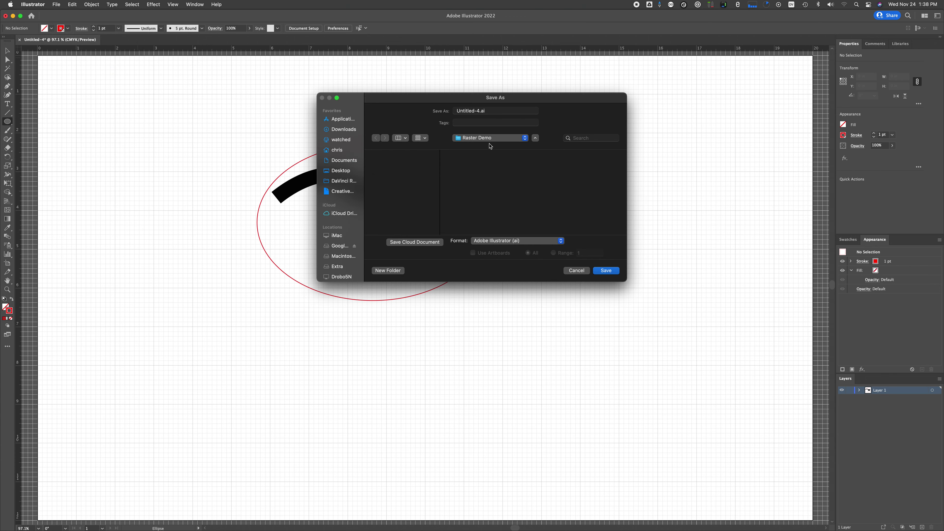
triple_click(472, 111)
text(vector)
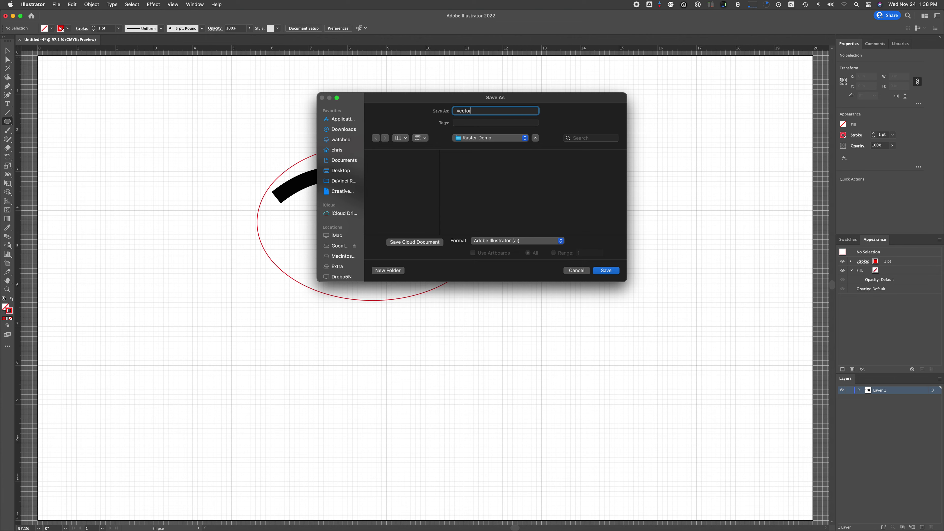
click(501, 242)
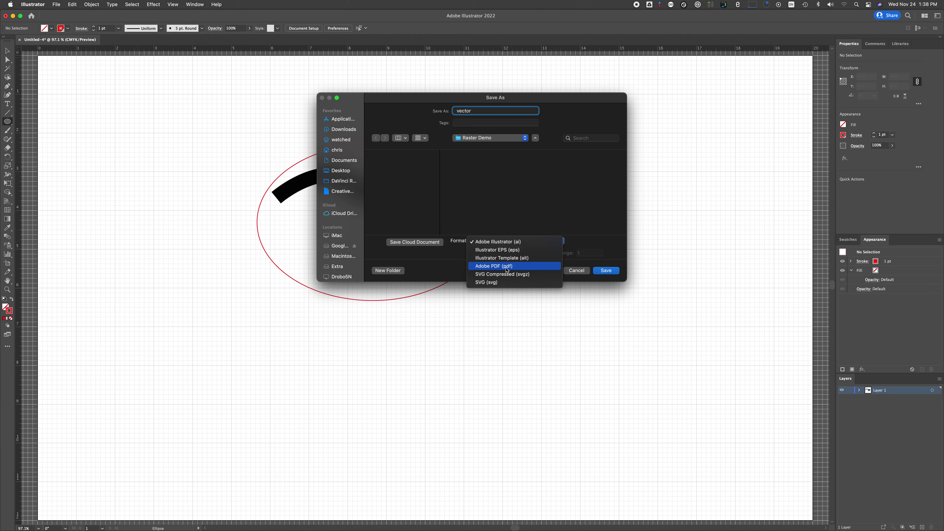
click(503, 283)
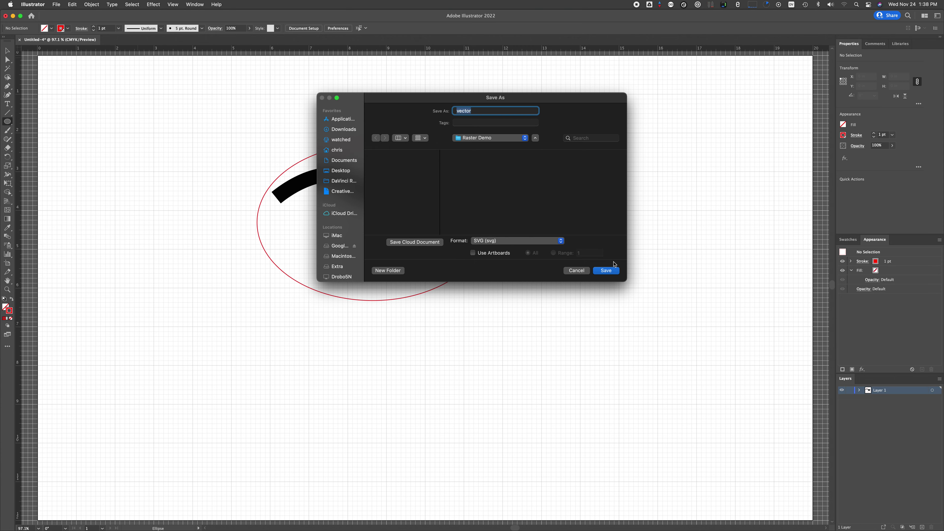
click(610, 271)
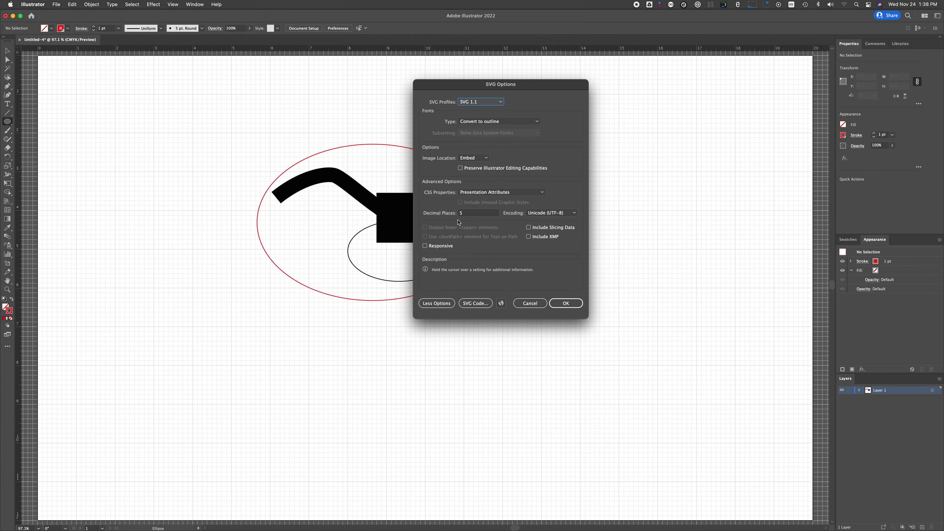
click(566, 303)
key(super+Tab)
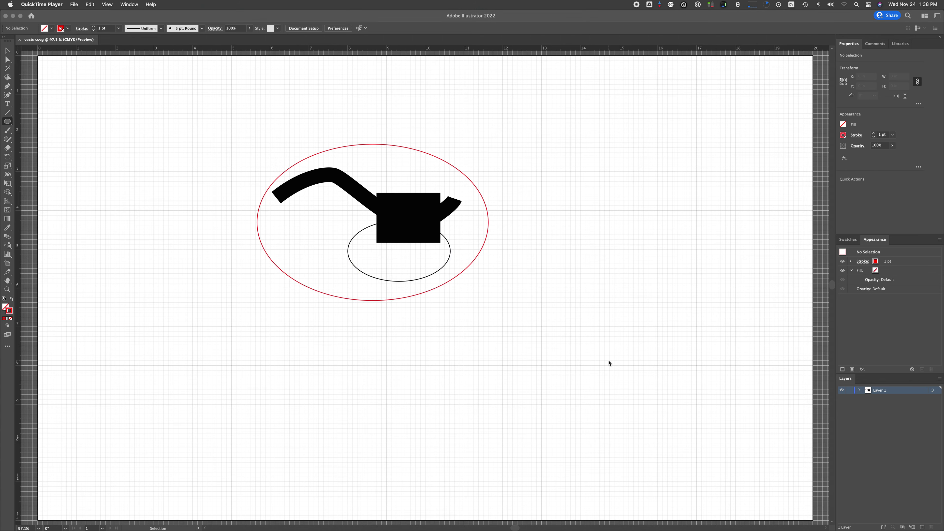
- In Glowforge, create a new design by uploading vector.svg from file
key(super+Tab)
key(super+Tab)
key(super+Tab)
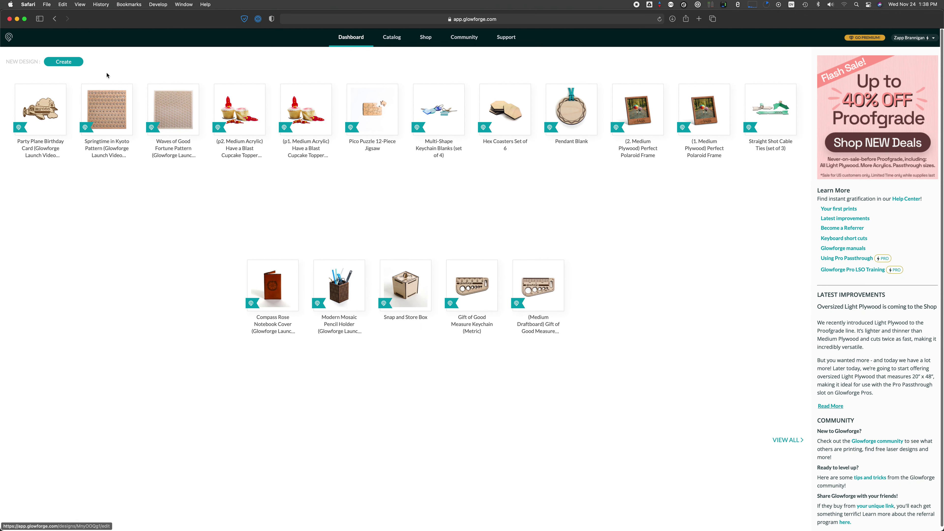
click(59, 62)
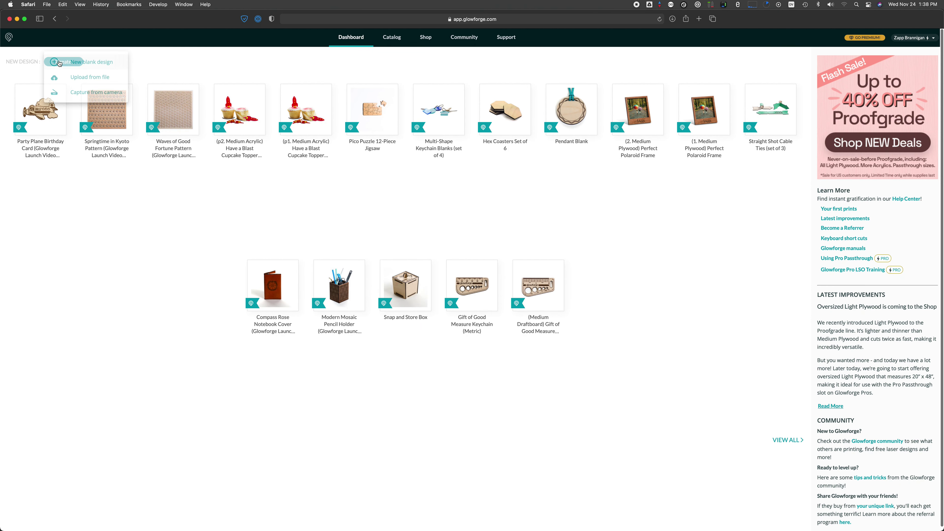
click(70, 78)
double_click(412, 225)
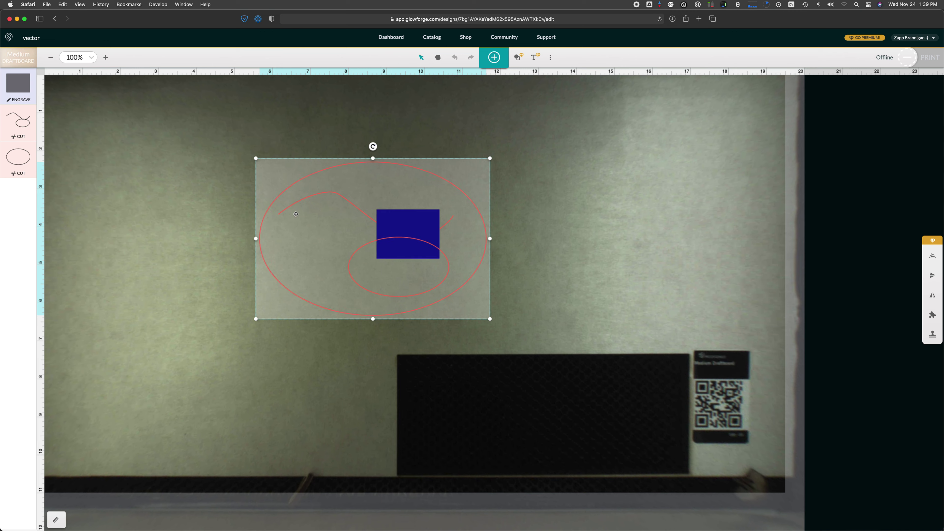
key(super+Tab)
- Switch the first cut step, holding the curve and inner ellipse, to Engrave
key(super+Tab)
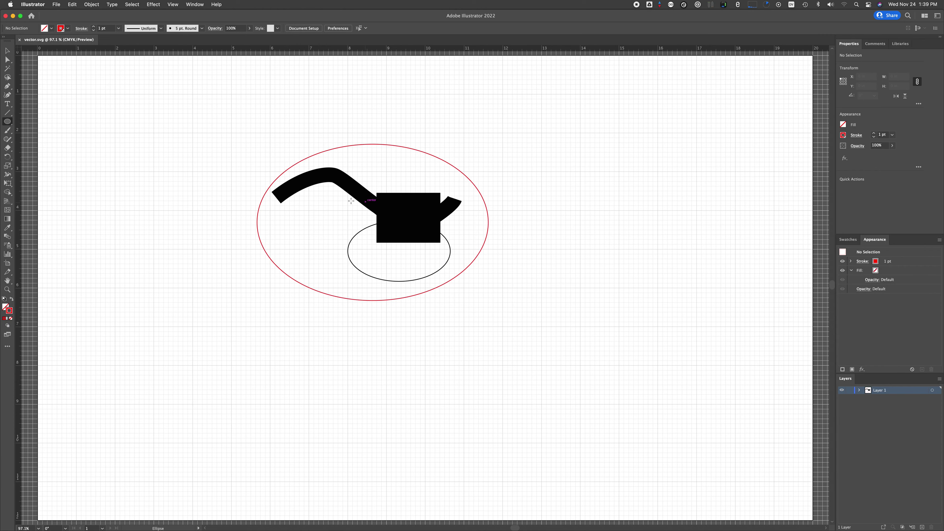
key(super+Tab)
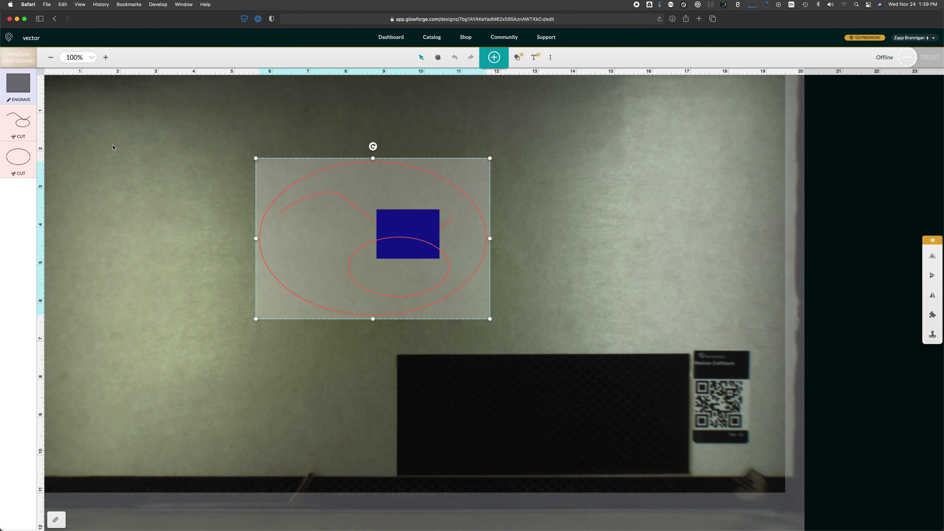
click(19, 125)
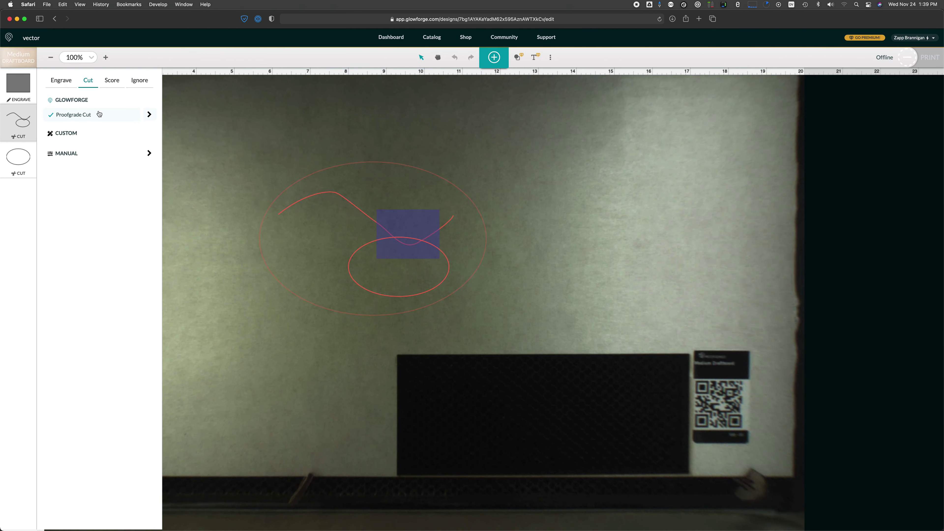
click(65, 83)
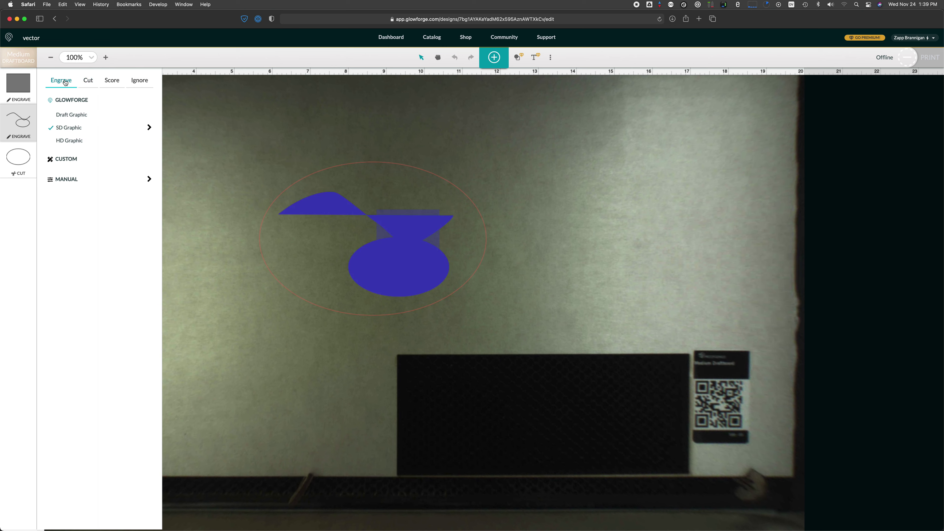
click(238, 153)
click(290, 230)
click(244, 288)
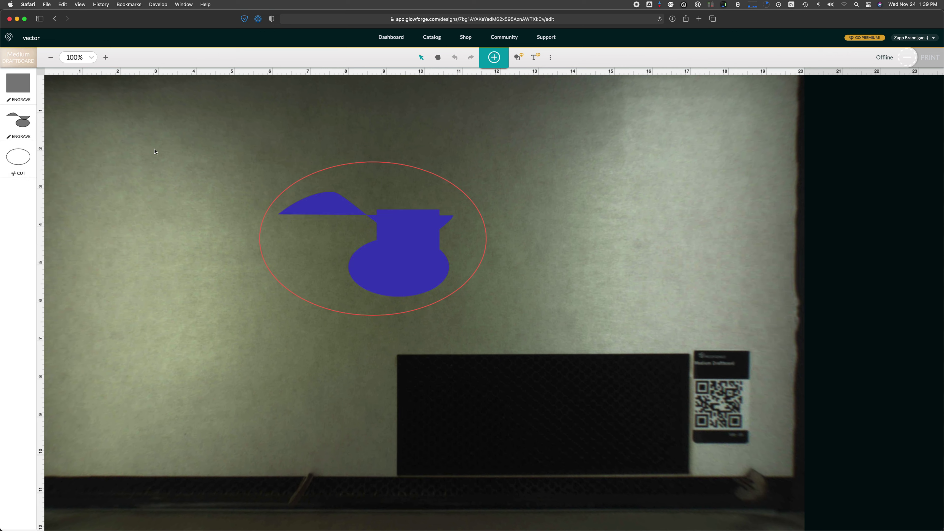
click(385, 213)
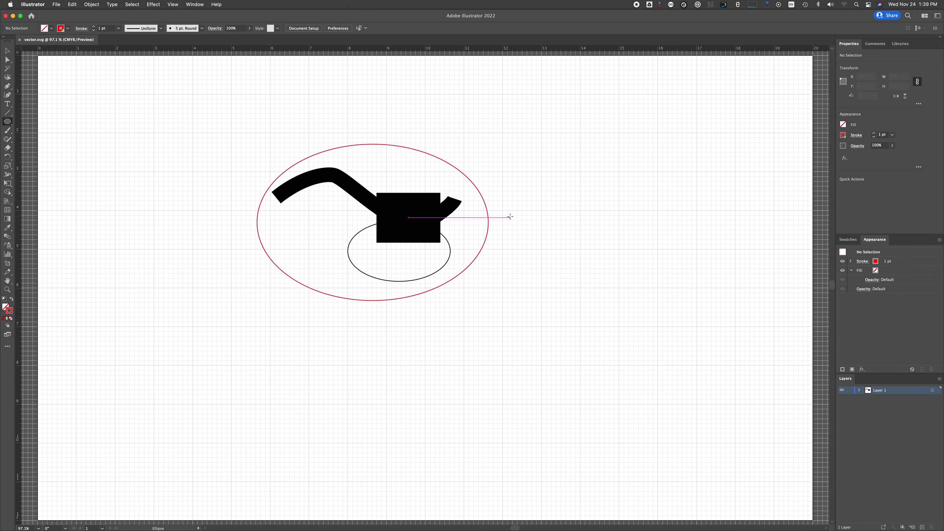
click(510, 218)
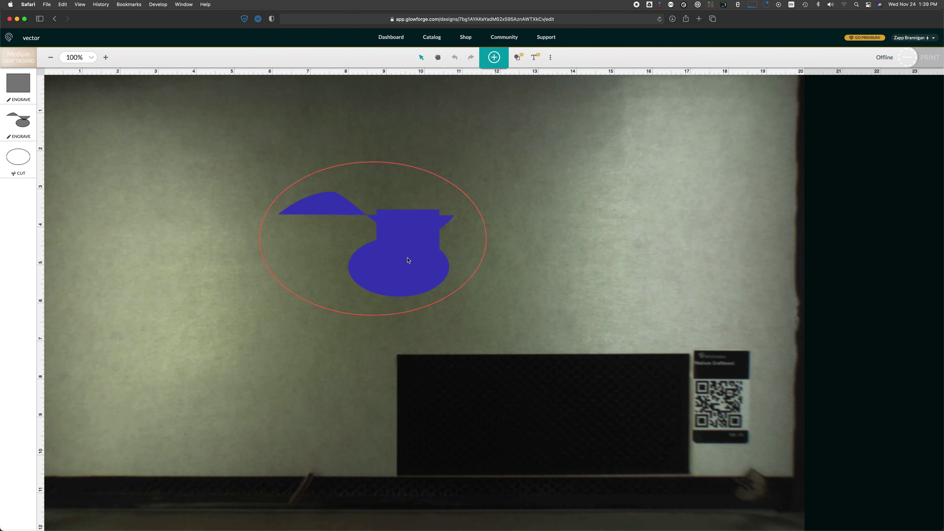
click(358, 215)
key(super+Tab)
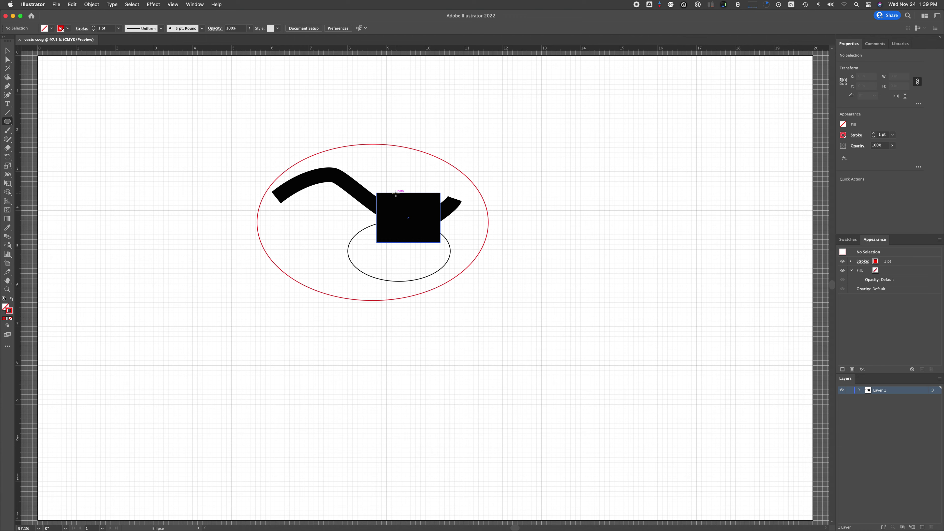
key(super+Tab)
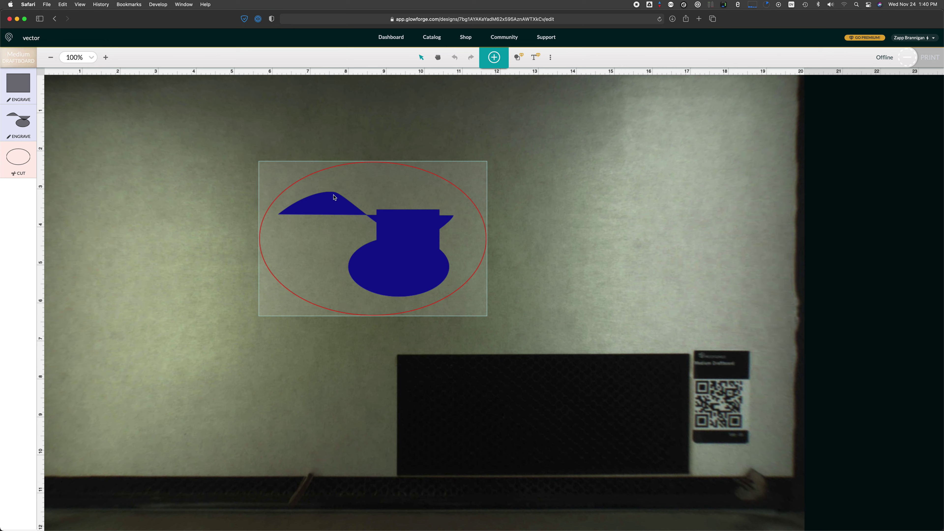
- Compare the Glowforge upload with the Illustrator artwork, dismissing the stray Ellipse prompt
key(super+Tab)
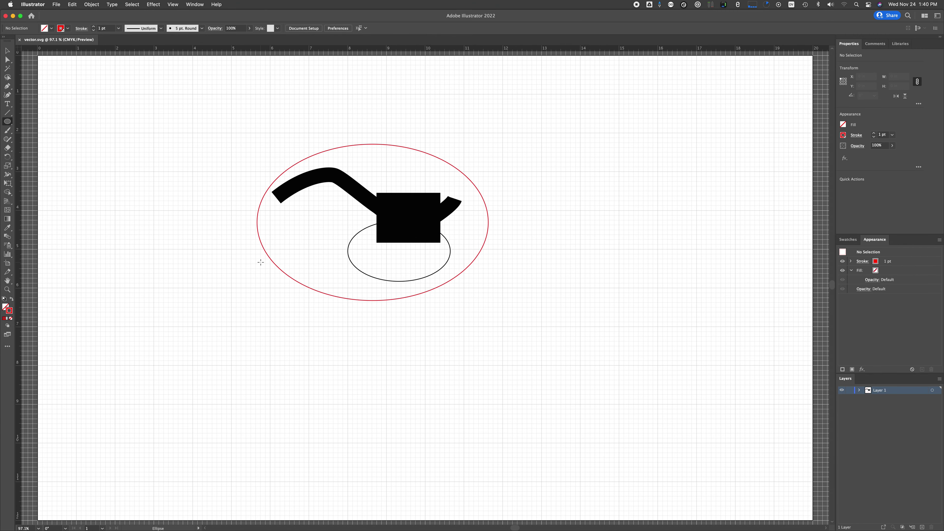
key(super+Tab)
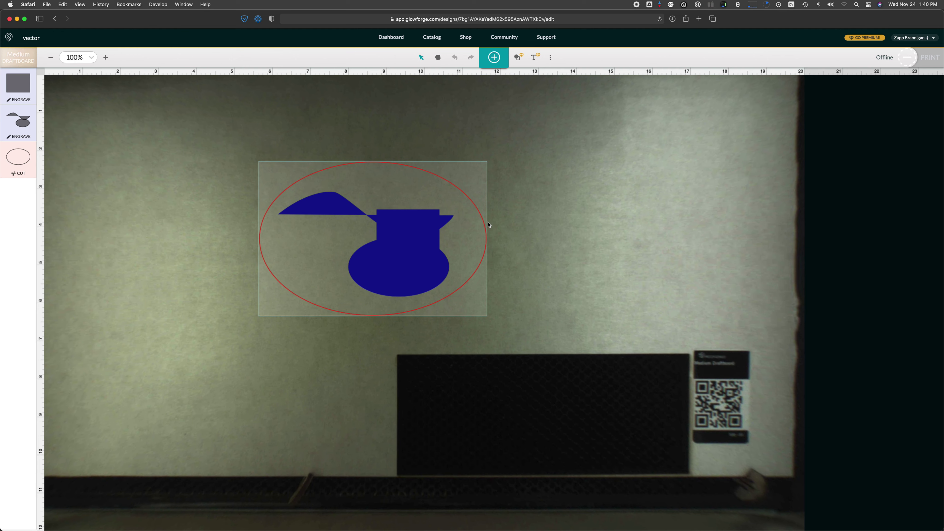
key(super+Tab)
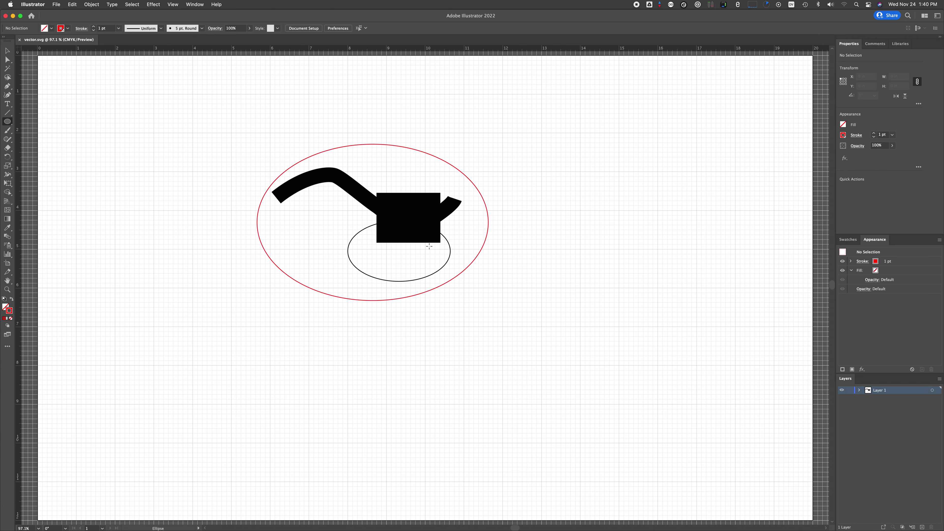
key(super)
key(super+Tab)
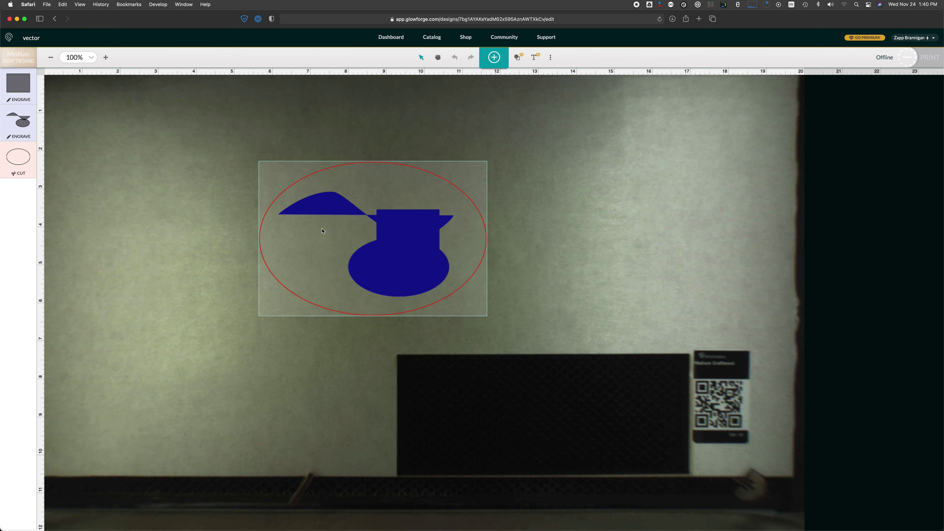
key(super+Tab)
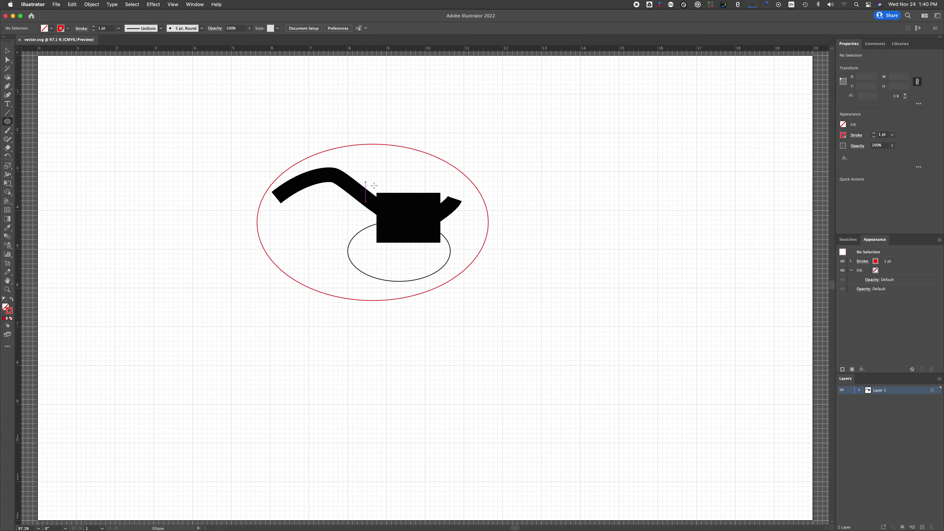
click(341, 180)
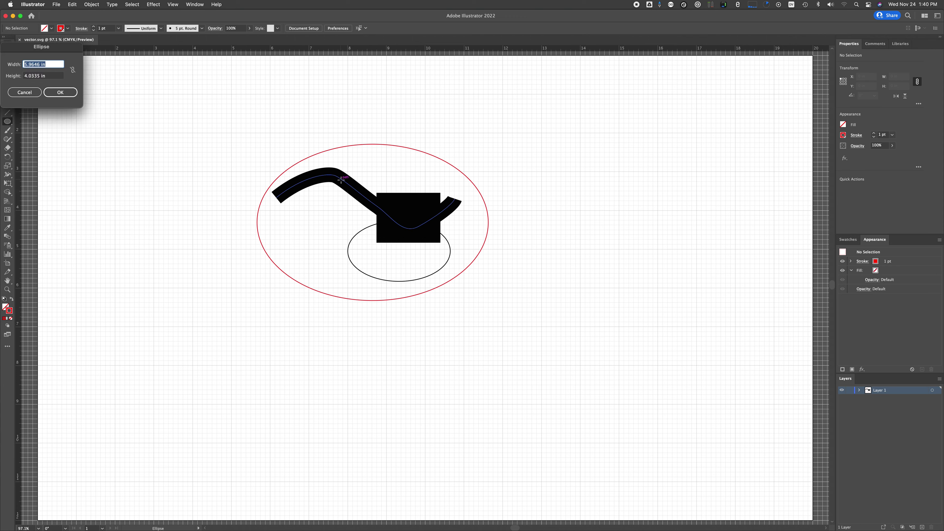
key(Escape)
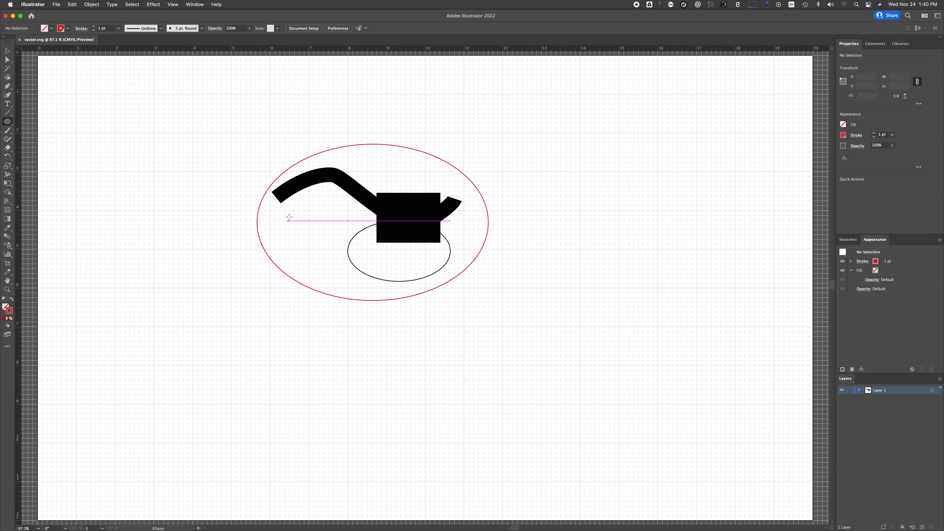
key(super+Tab)
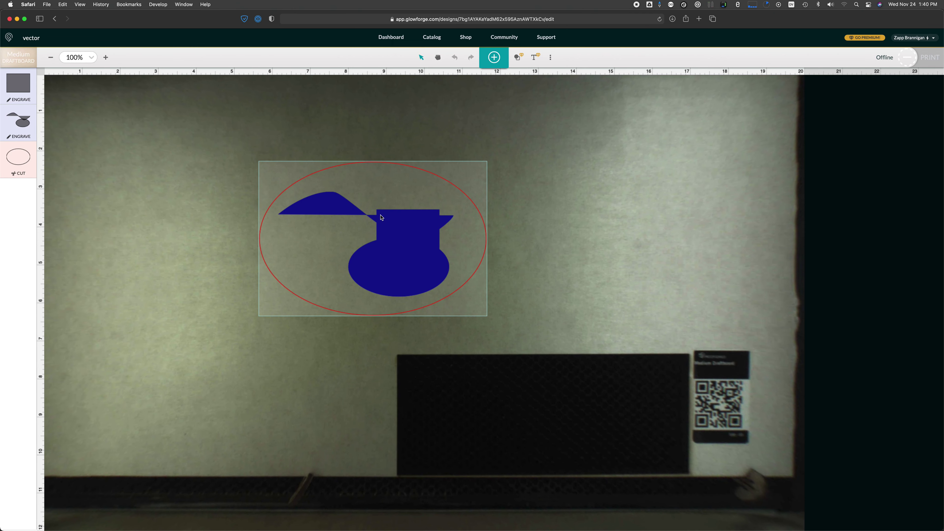
key(super+Tab)
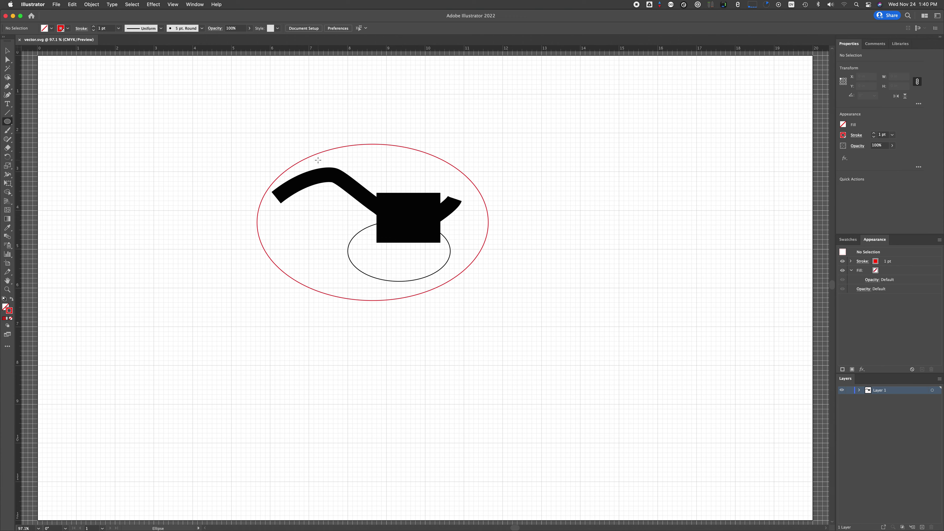
- Select the black curve, square and small ellipse and group them with Cmd+G
key(v)
drag(324, 160, 425, 274)
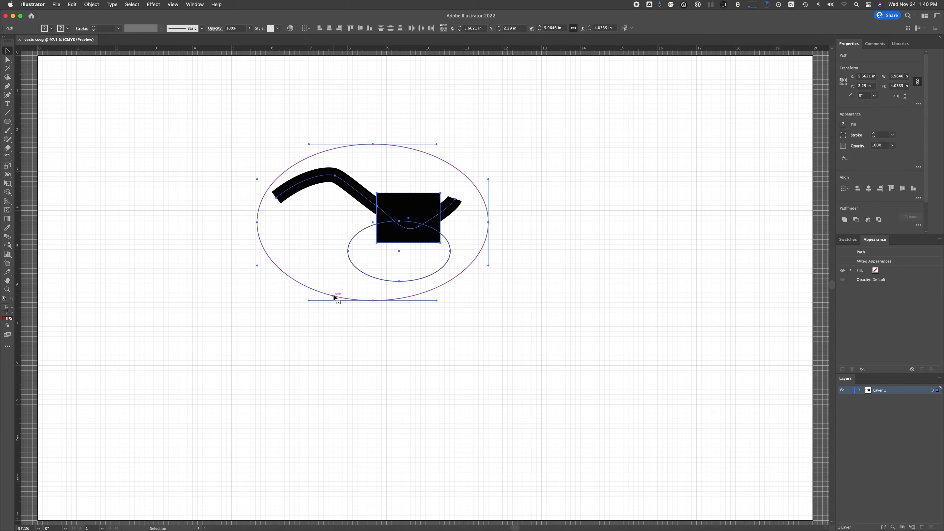
click(372, 325)
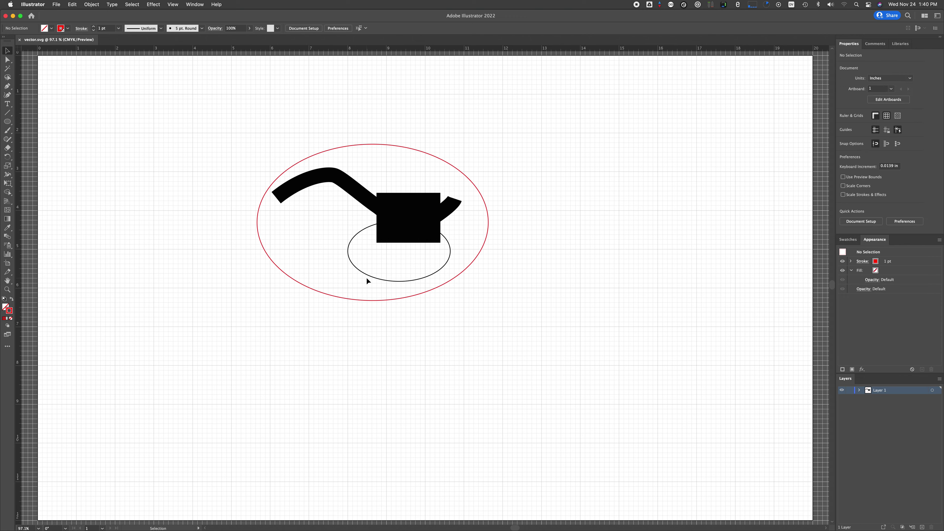
click(370, 209)
key(a)
click(387, 231)
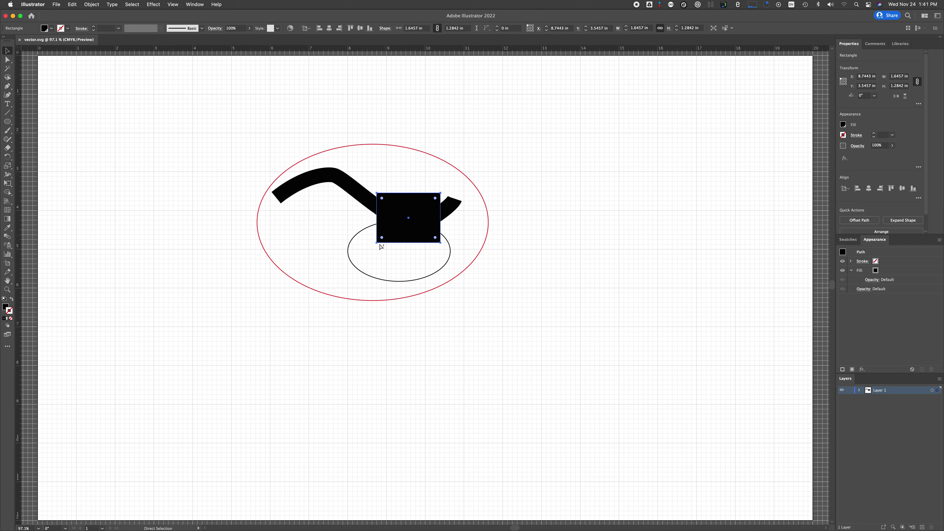
click(350, 255)
shift+click(371, 208)
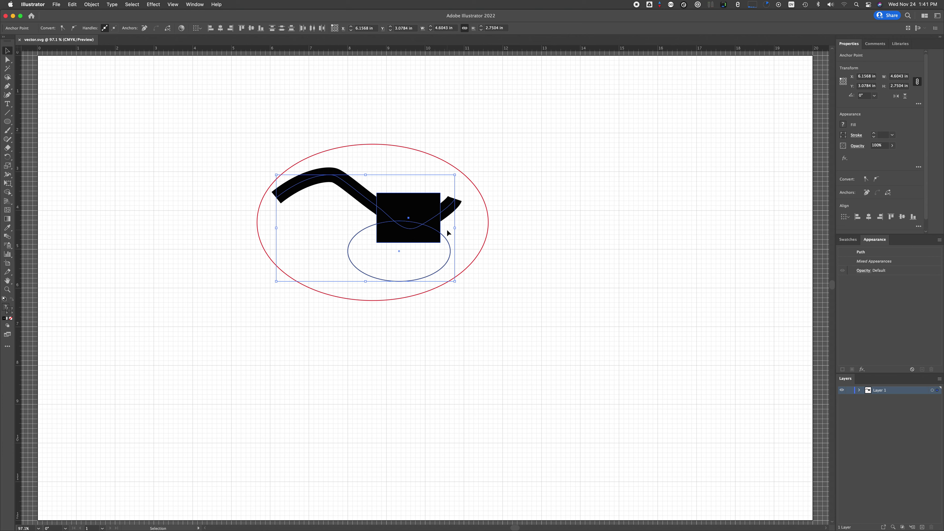
key(super+g)
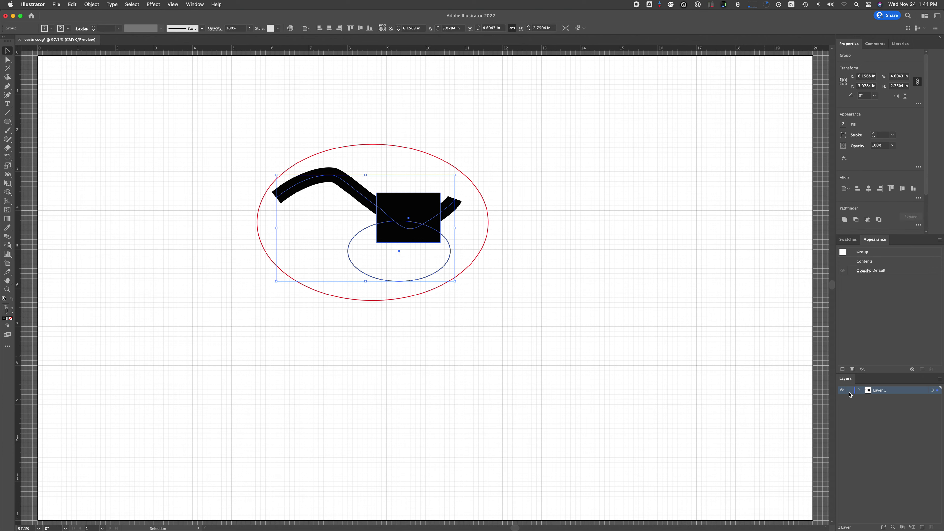
- Check the new group in Layer 1 and reselect the grouped artwork
click(860, 390)
key(a)
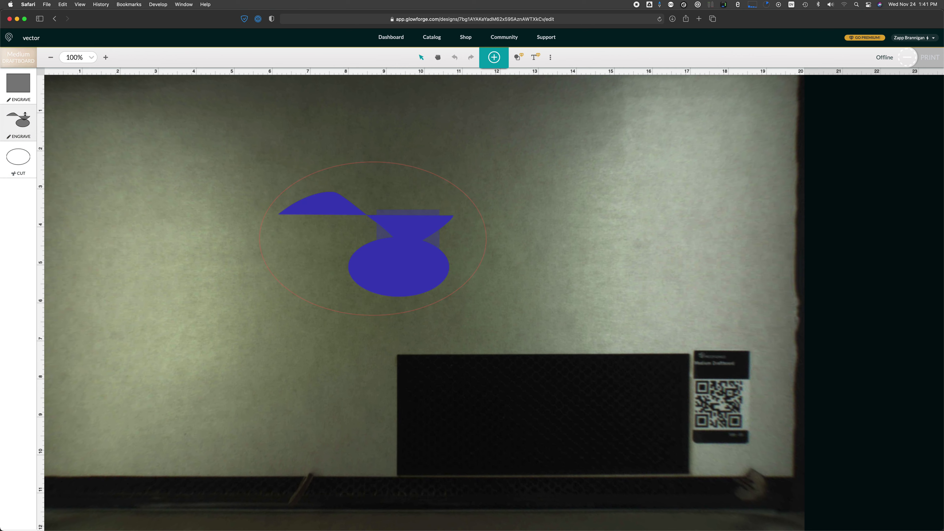
key(super+Tab)
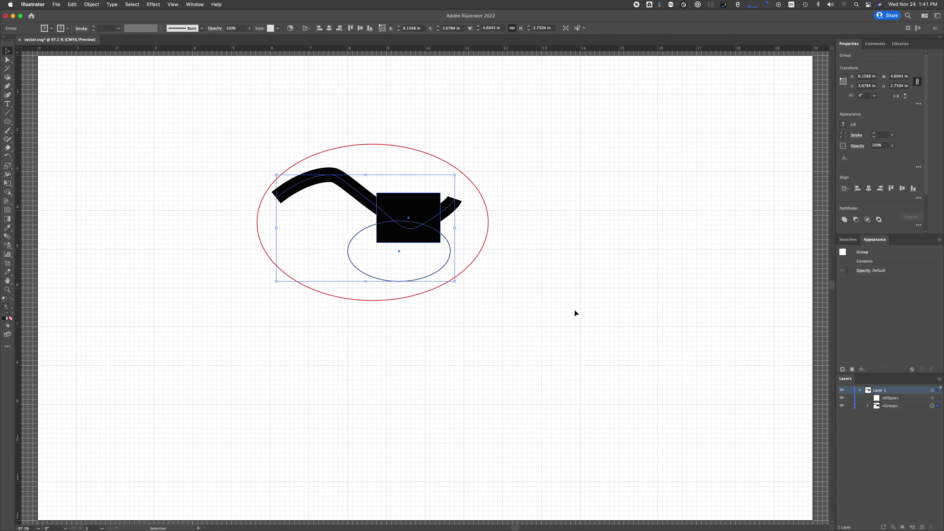
click(494, 297)
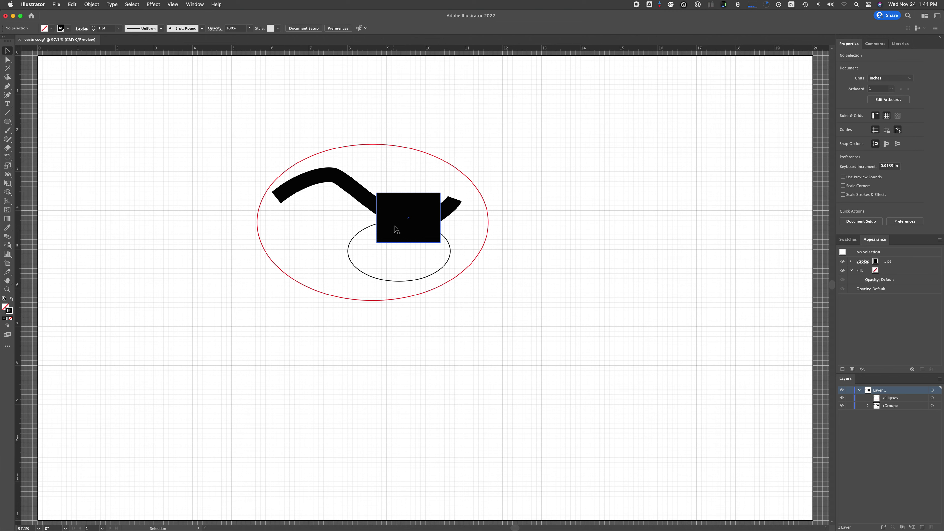
click(396, 234)
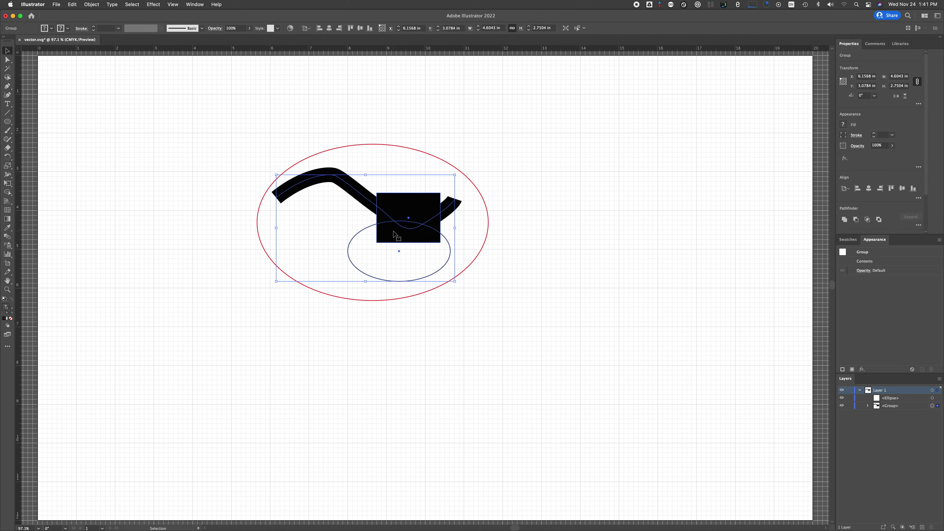
- Rasterize the group as Grayscale at 600 ppi with a transparent background
click(93, 4)
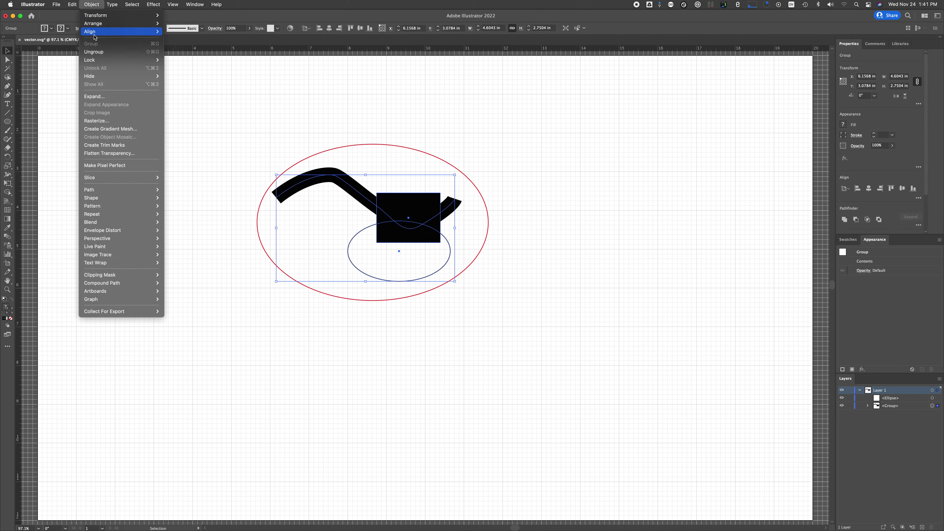
click(115, 121)
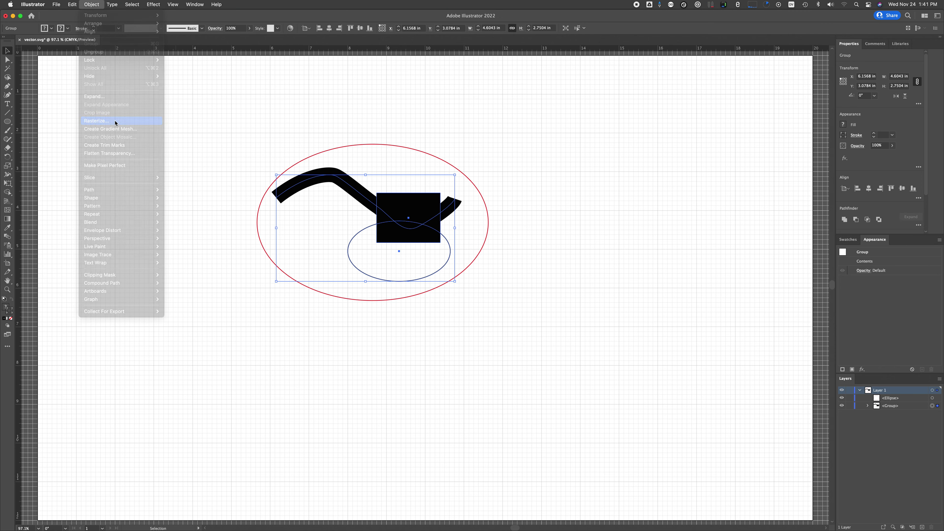
click(171, 94)
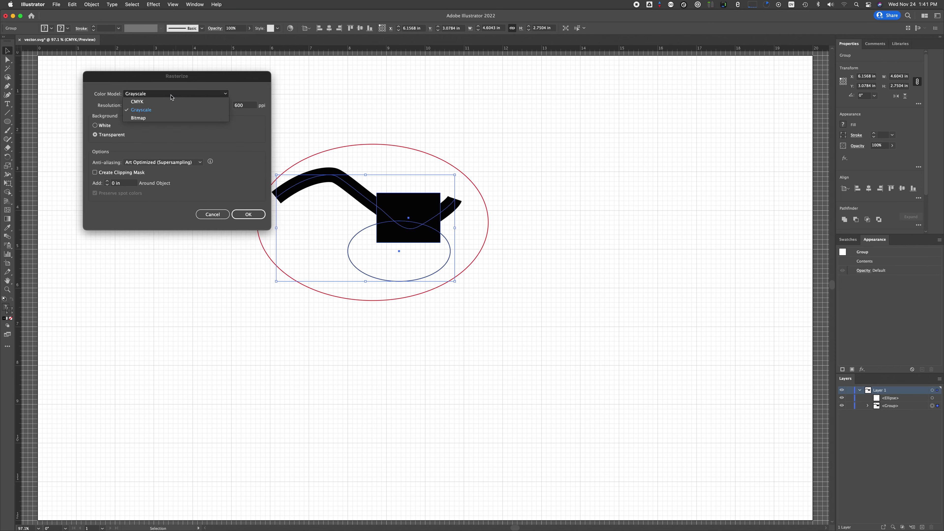
click(181, 93)
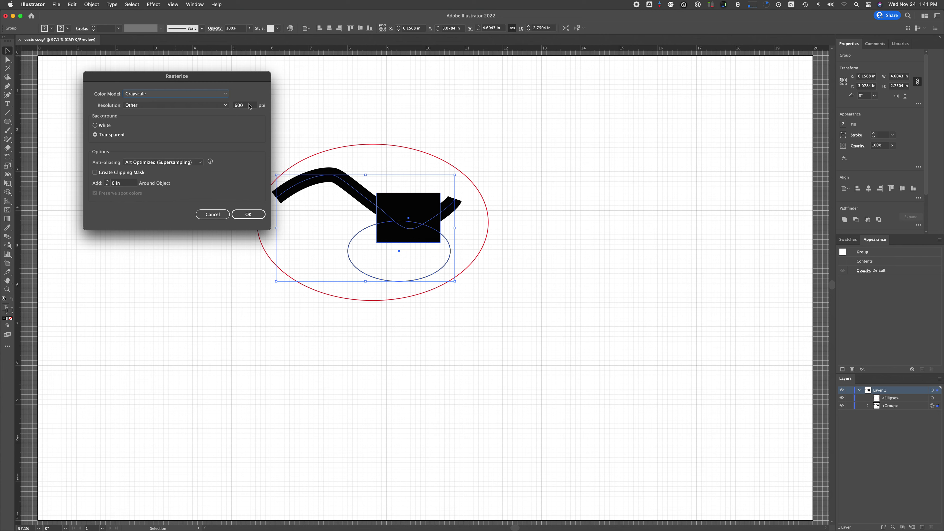
click(178, 105)
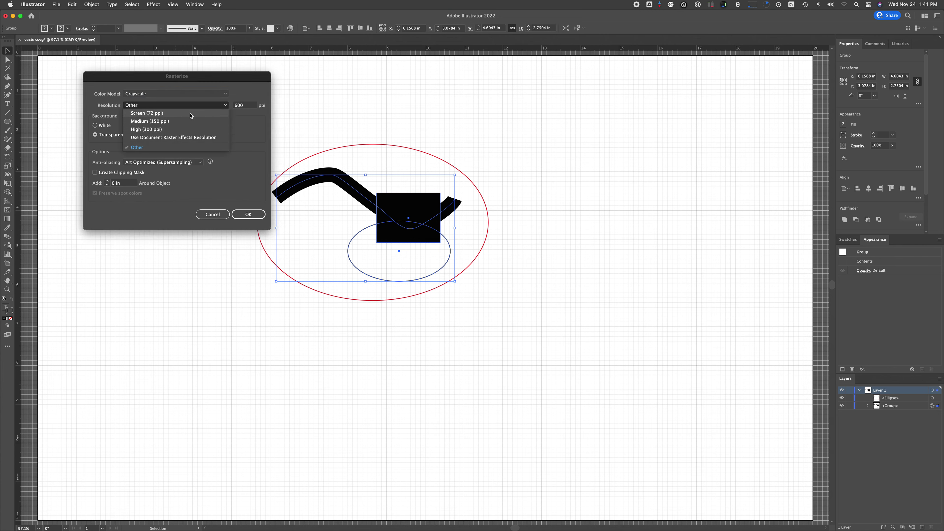
click(199, 147)
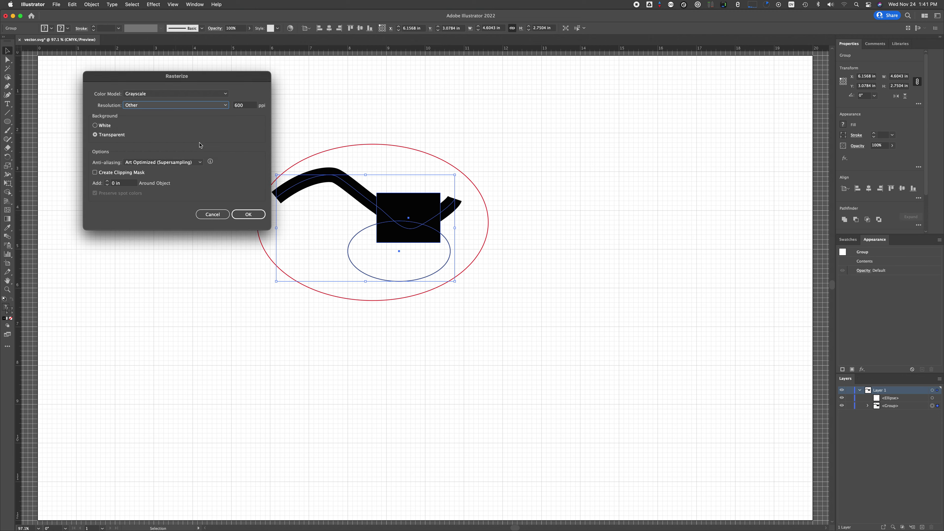
click(249, 106)
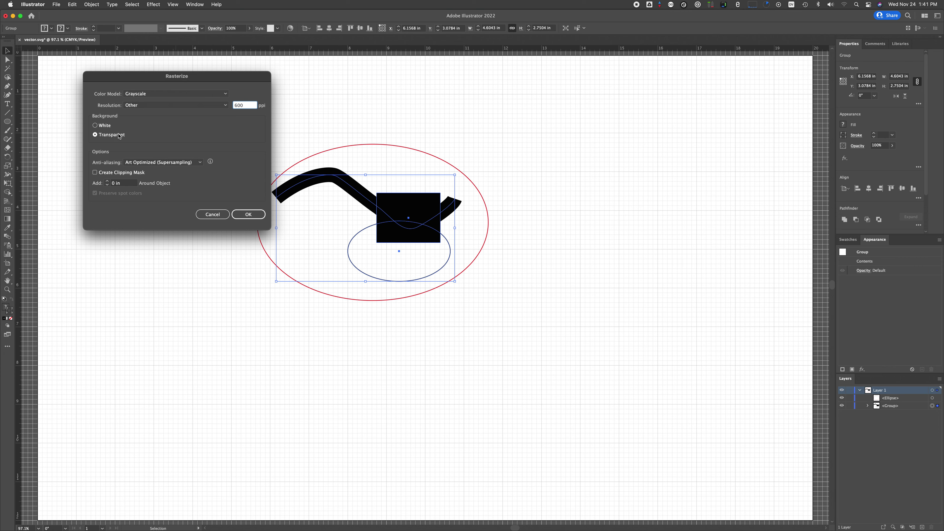
click(251, 215)
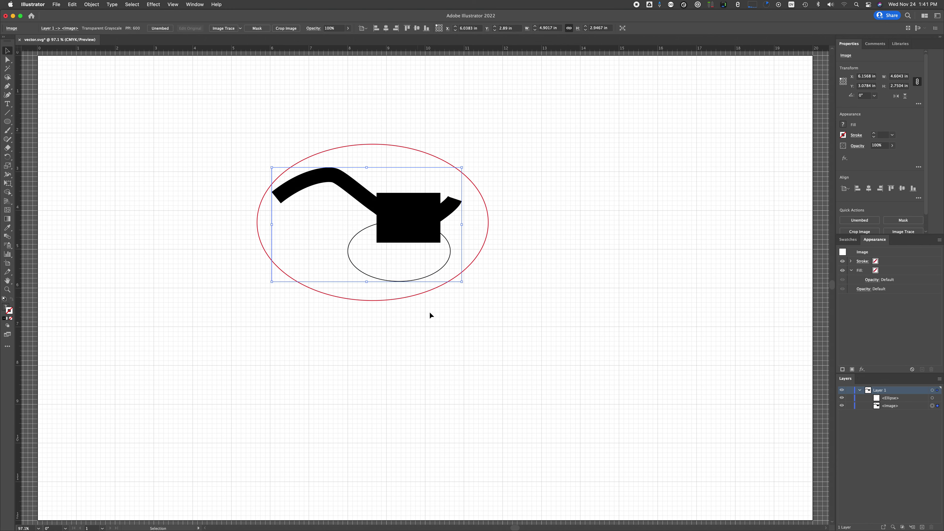
- Save the selected <Image> artwork as a separate SVG file named rasterized.svg
click(897, 407)
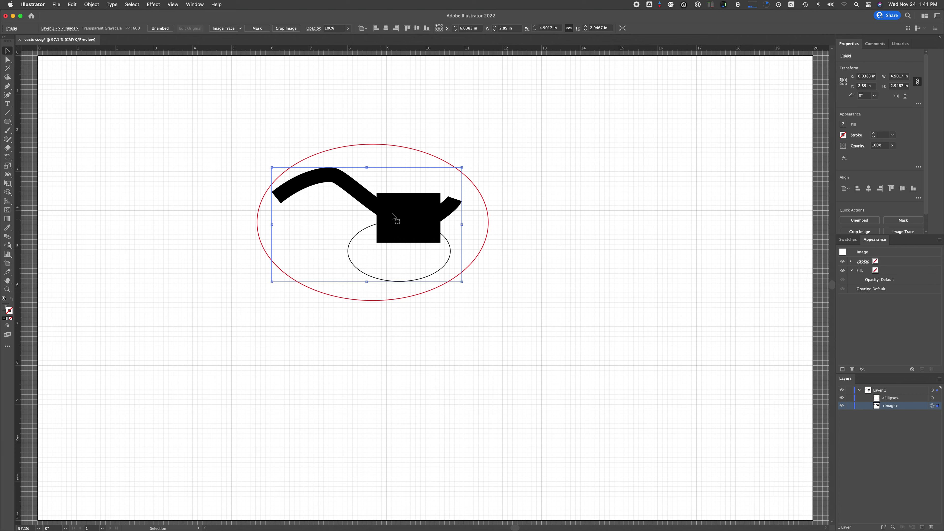
click(57, 4)
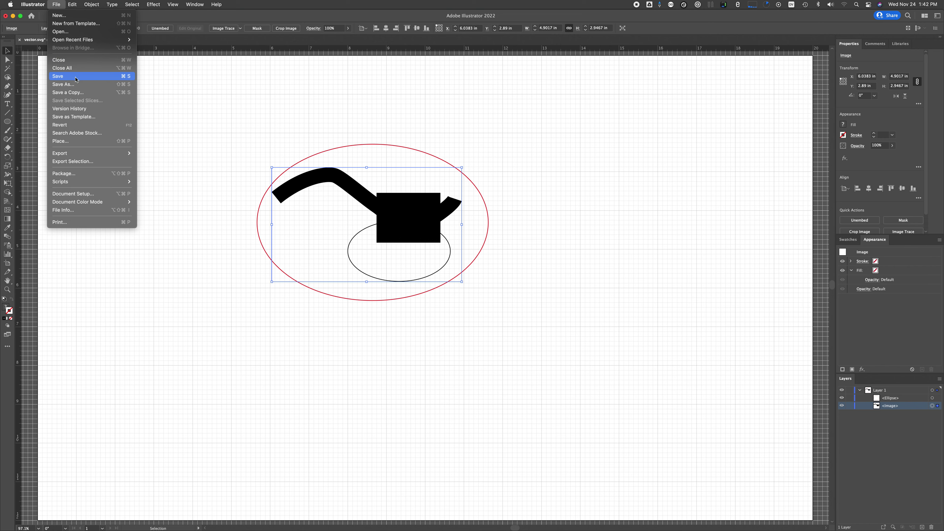
click(318, 133)
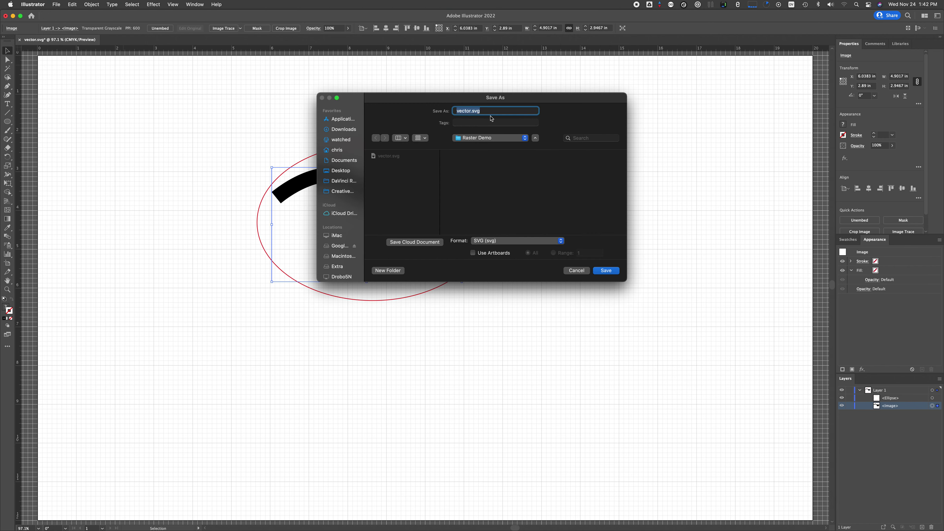
text(raster.svg)
key(Return)
key(Return)
- Upload rasterized.svg from the Glowforge dashboard as a new design
key(super+Tab)
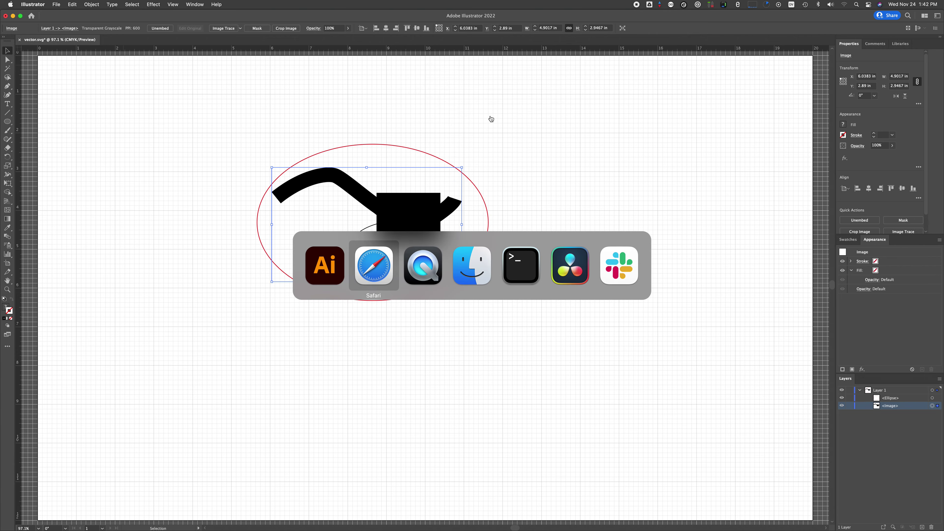
click(9, 37)
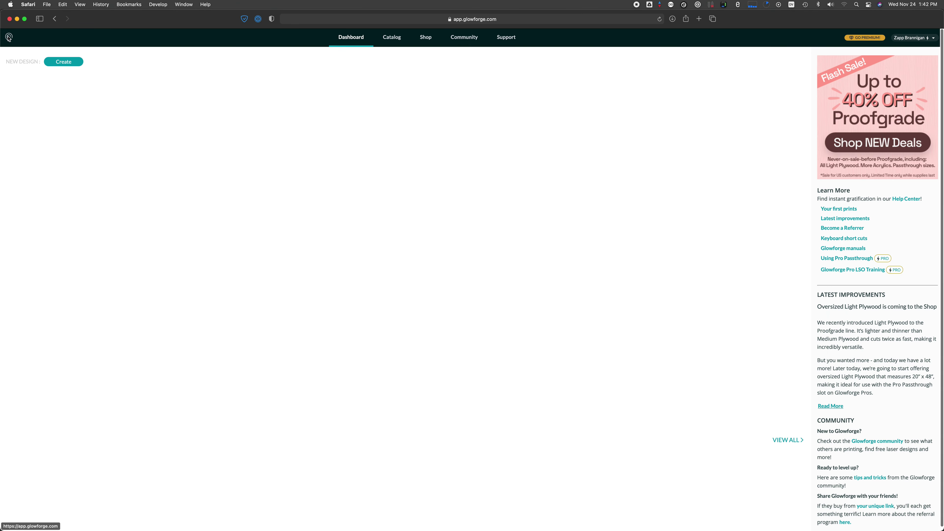
click(64, 62)
click(73, 77)
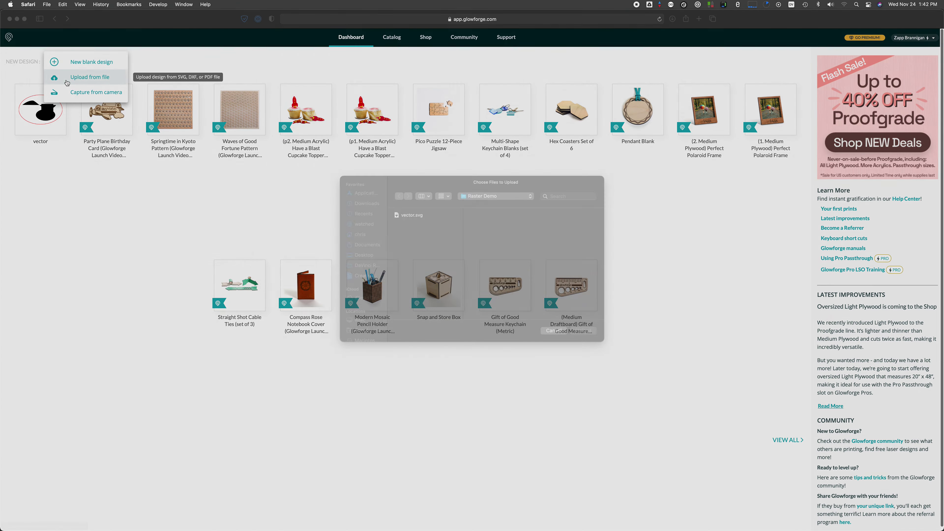
click(407, 226)
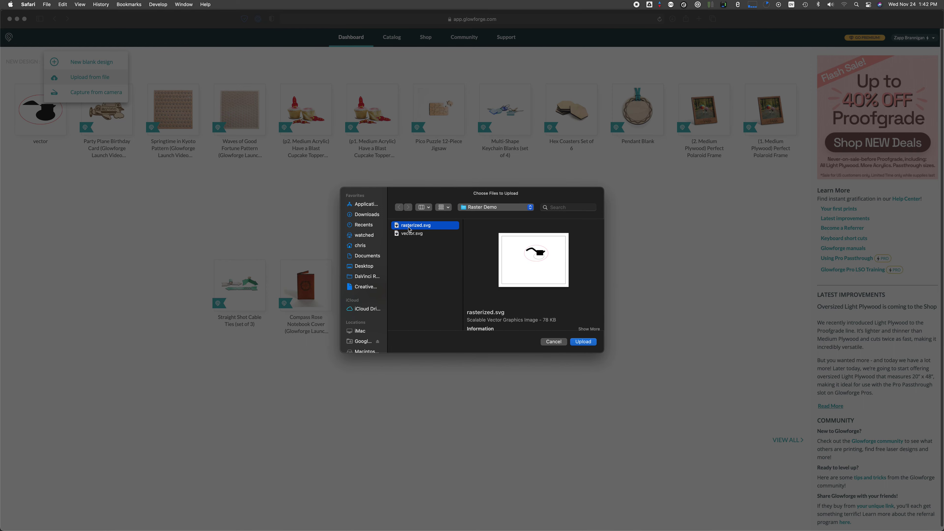
click(580, 342)
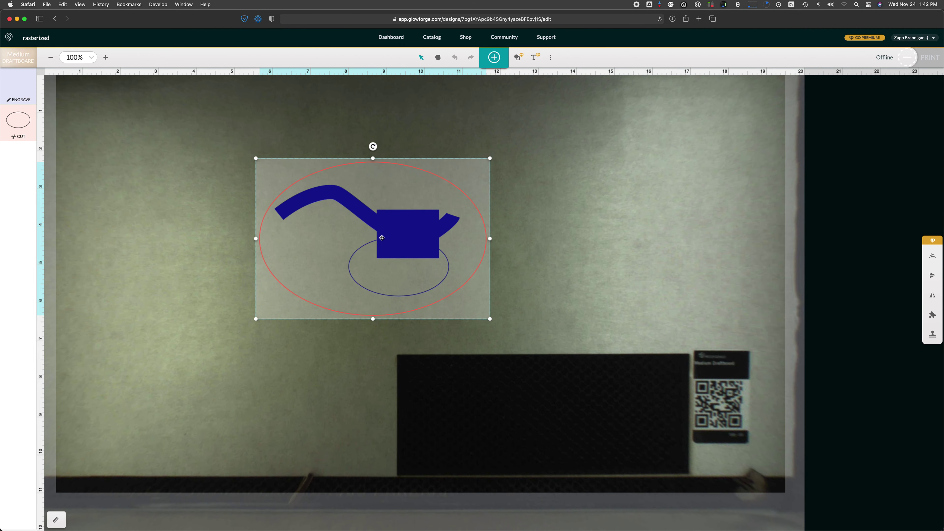
- Select the uploaded rasterized design and compare it with the Illustrator artwork
click(164, 163)
click(357, 222)
key(super+Tab)
key(super+Tab)
- Review the design's Cut step settings, then return to Illustrator
click(26, 120)
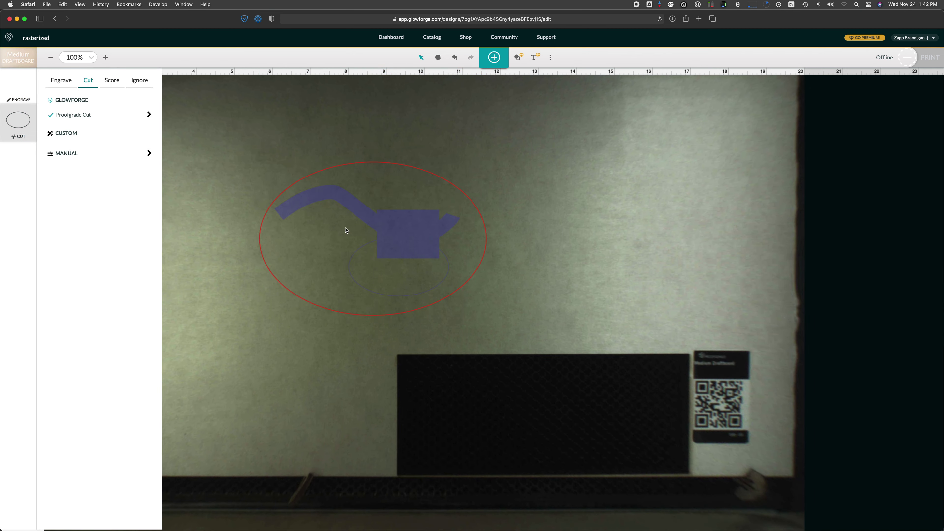
click(234, 238)
key(super+Tab)
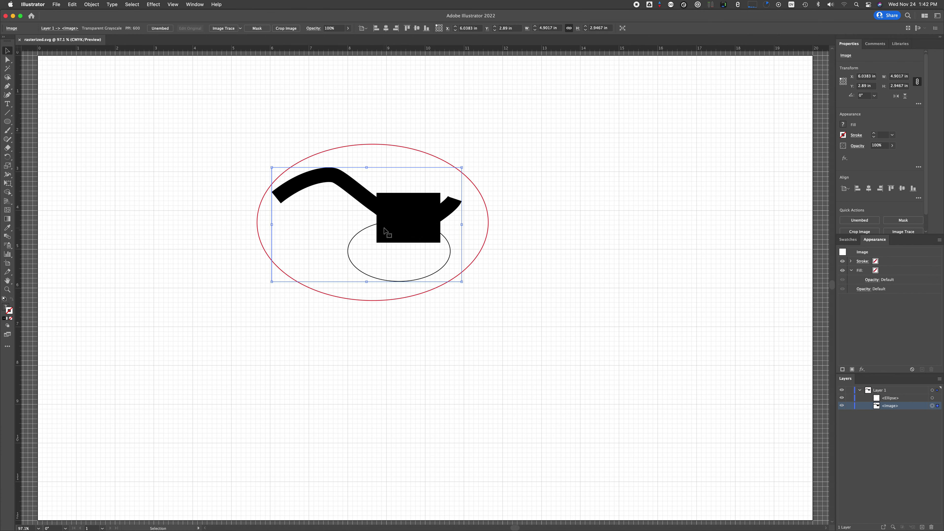
- Revert the rasterized image in Illustrator to the editable vector group
key(super+Tab)
key(super+Tab)
click(276, 131)
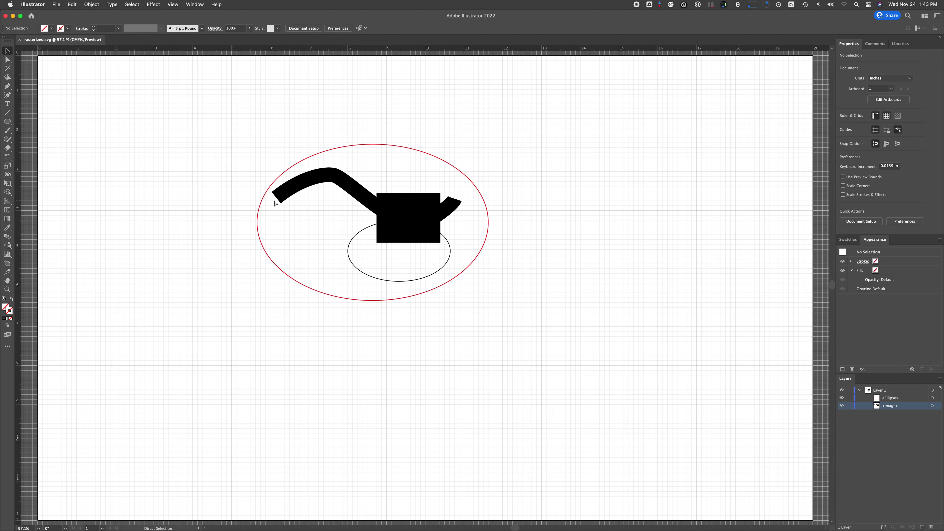
click(286, 201)
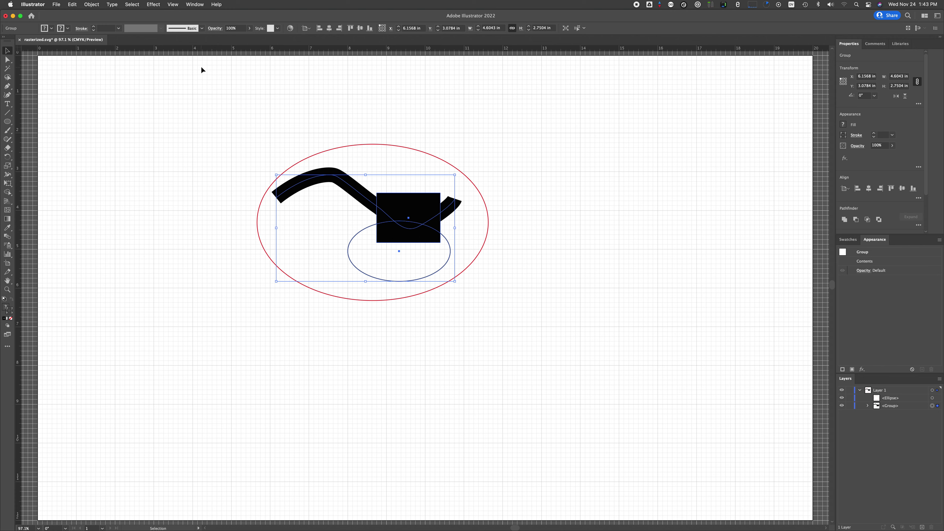
- Apply a Rasterize effect to the group: Grayscale, 600 ppi, Transparent background, anti-aliasing None
click(99, 3)
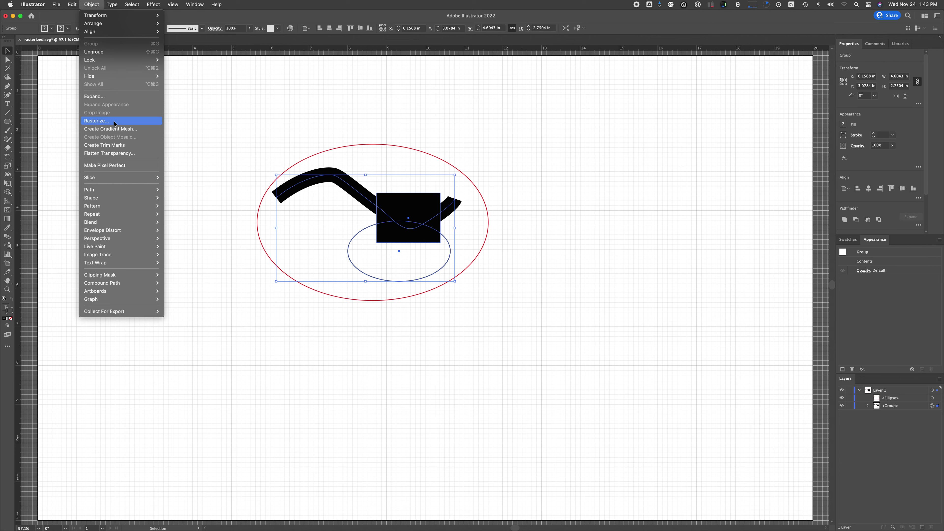
mouse_move(148, 3)
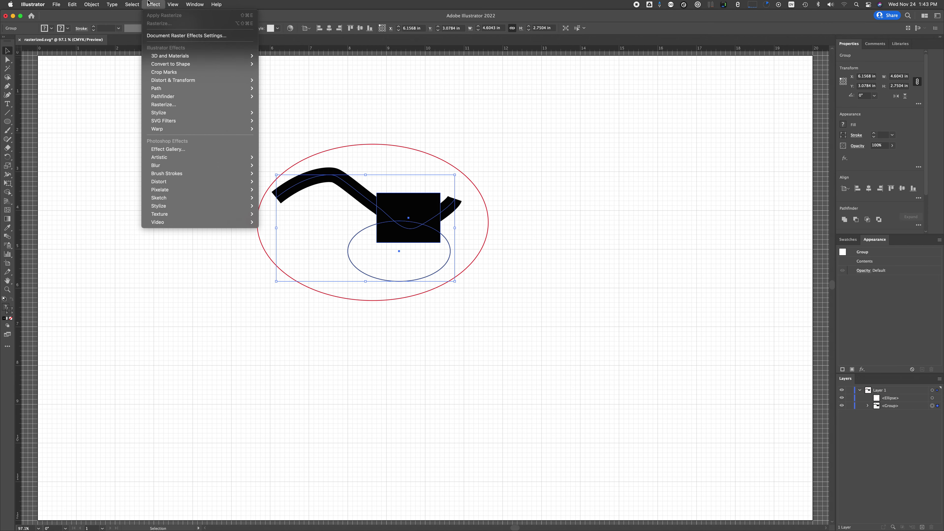
click(164, 105)
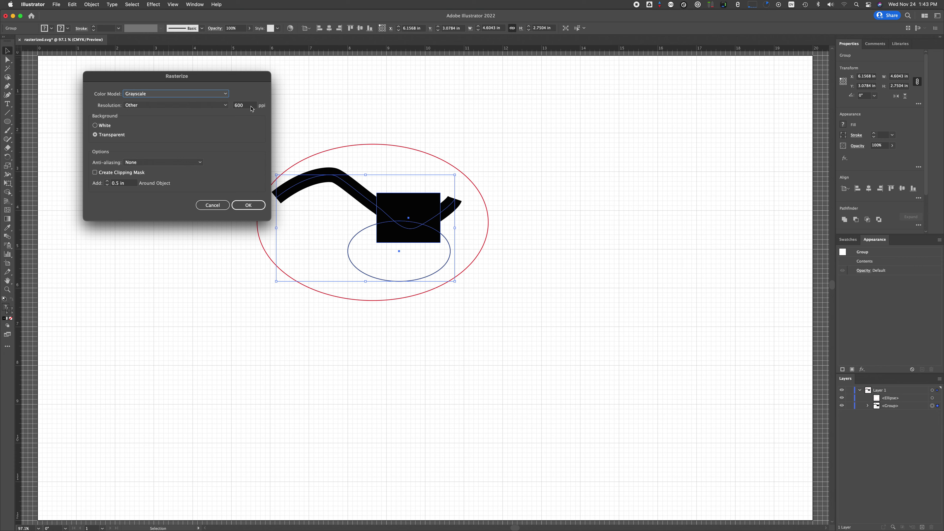
click(248, 205)
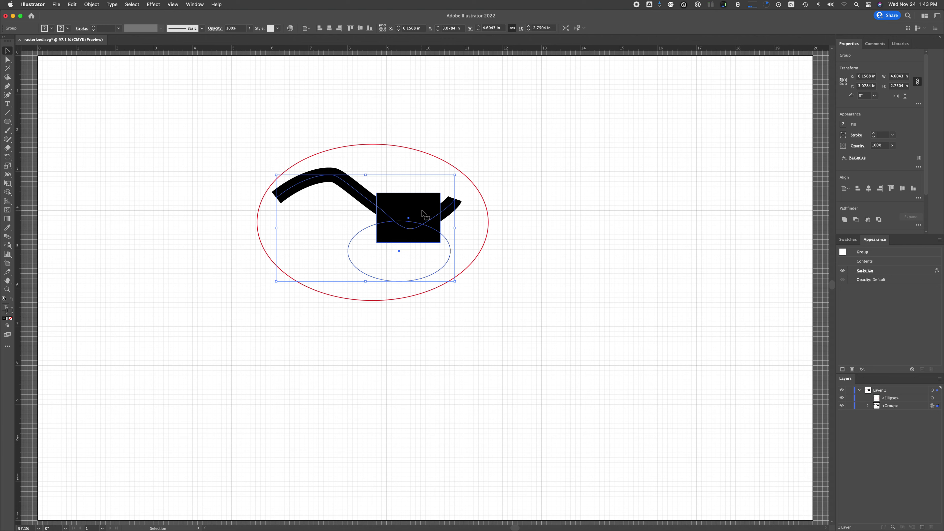
- Move the black square up and left so the wavy stroke dips beside it
click(340, 219)
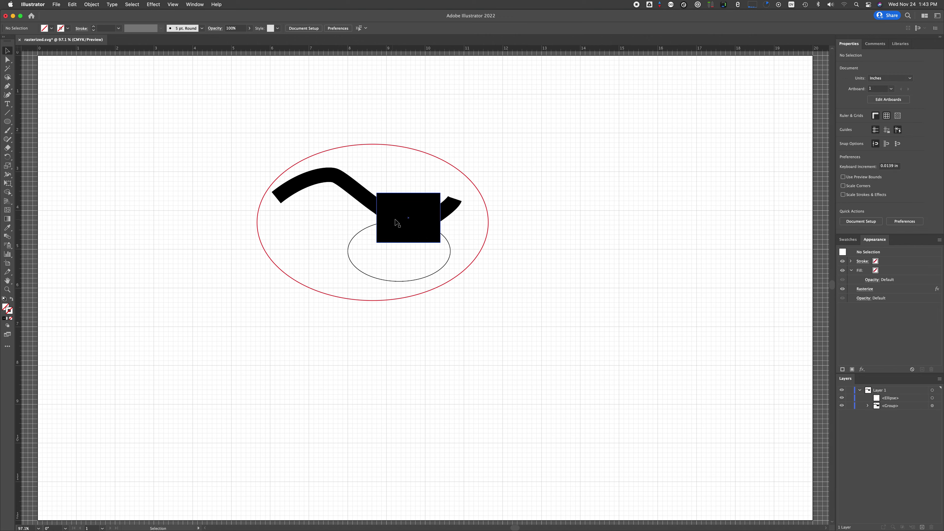
drag(398, 224, 362, 200)
double_click(405, 216)
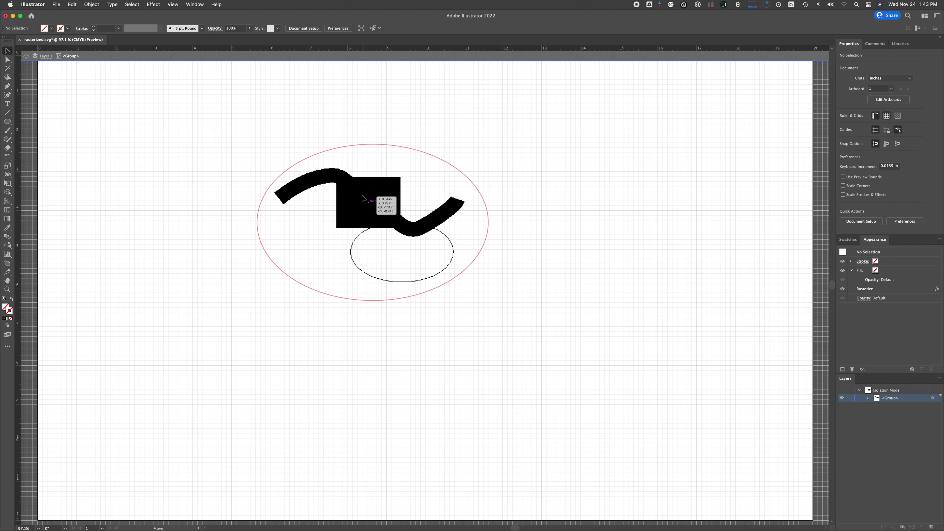
shift+click(427, 233)
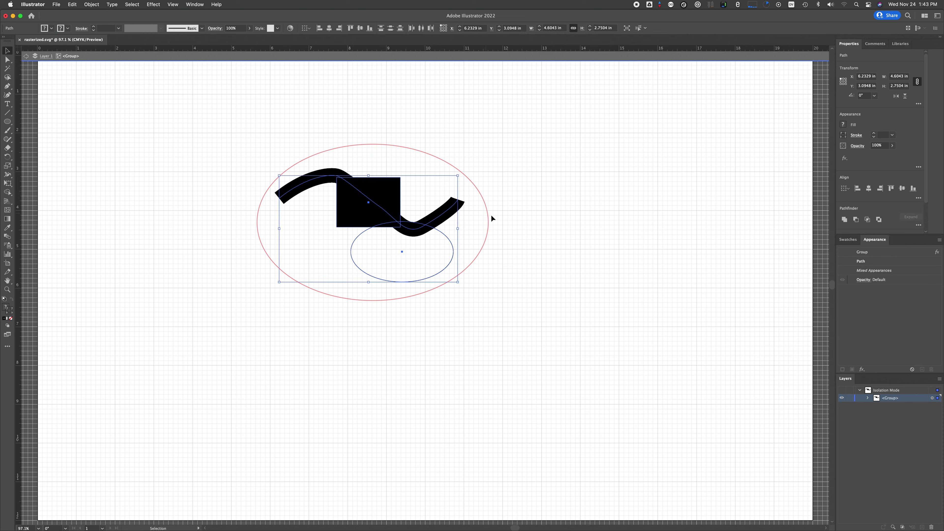
click(523, 262)
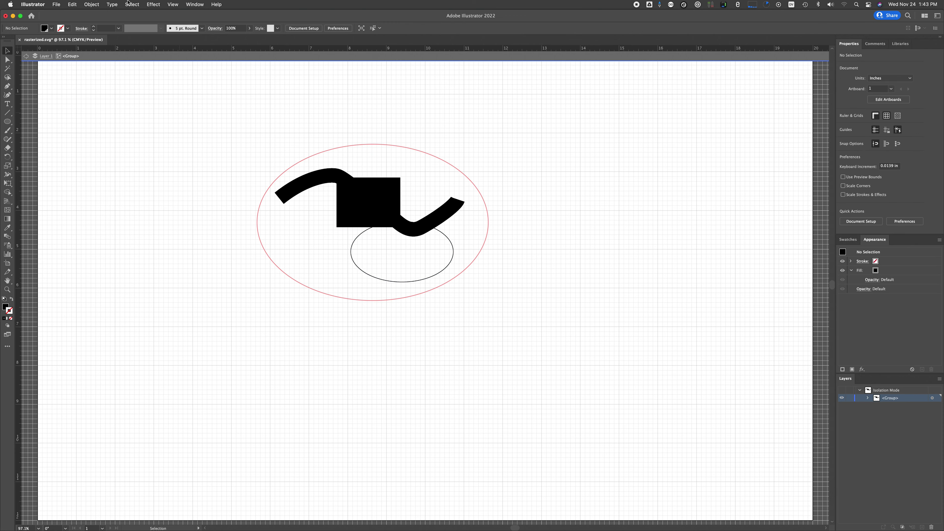
click(57, 4)
click(60, 3)
- Save the edited design as raster effect.svg, accepting the default SVG options
click(58, 3)
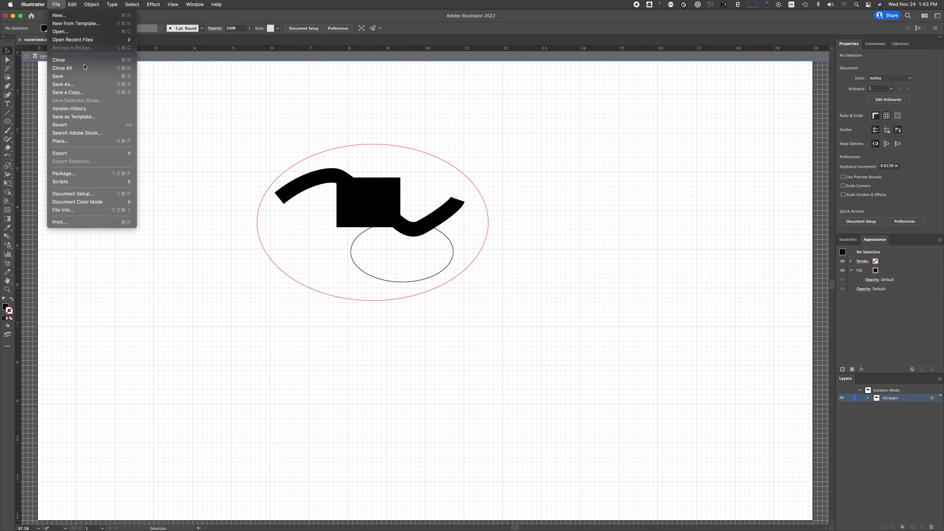
click(89, 85)
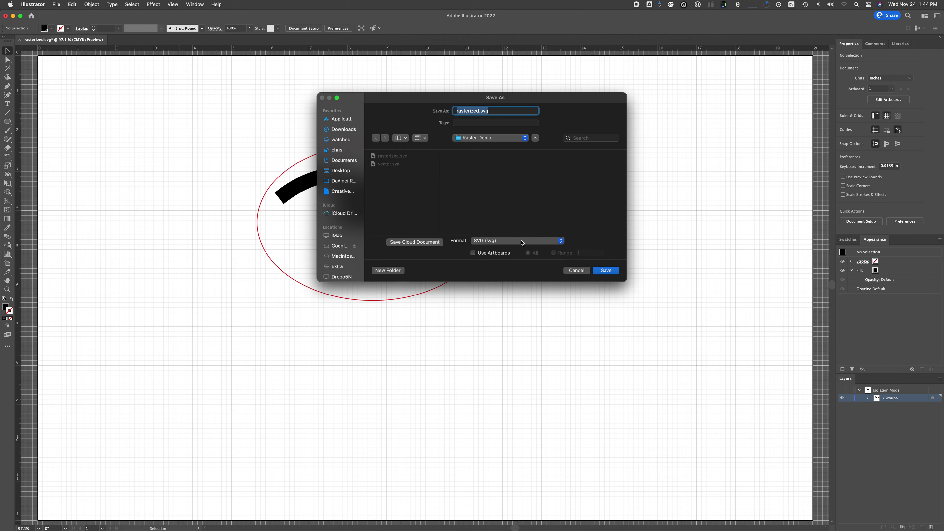
text(raster effect)
key(Return)
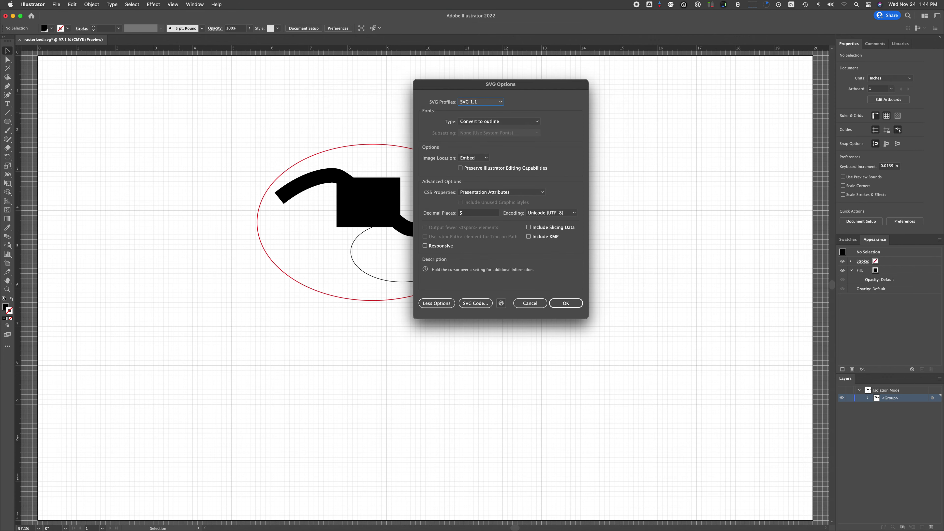
key(Return)
key(super+Tab)
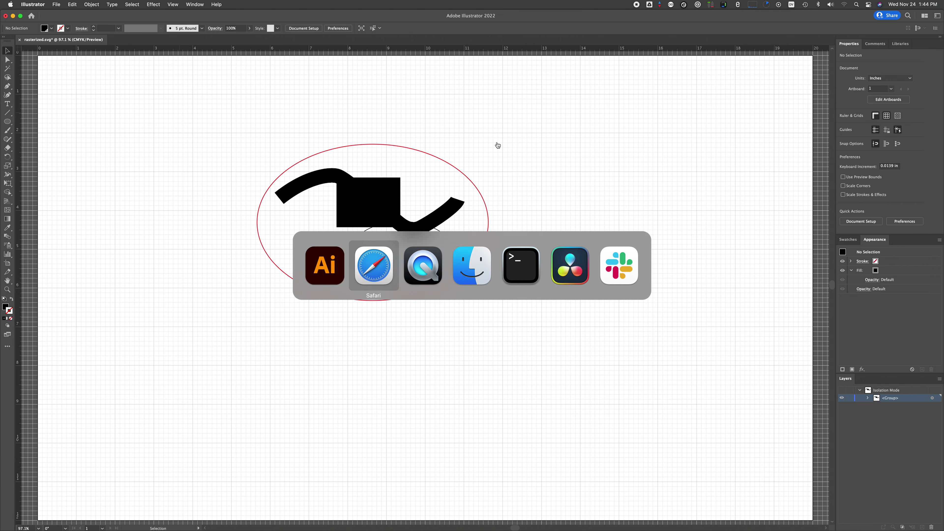
- Upload raster effect.svg to Glowforge as a new design
click(17, 33)
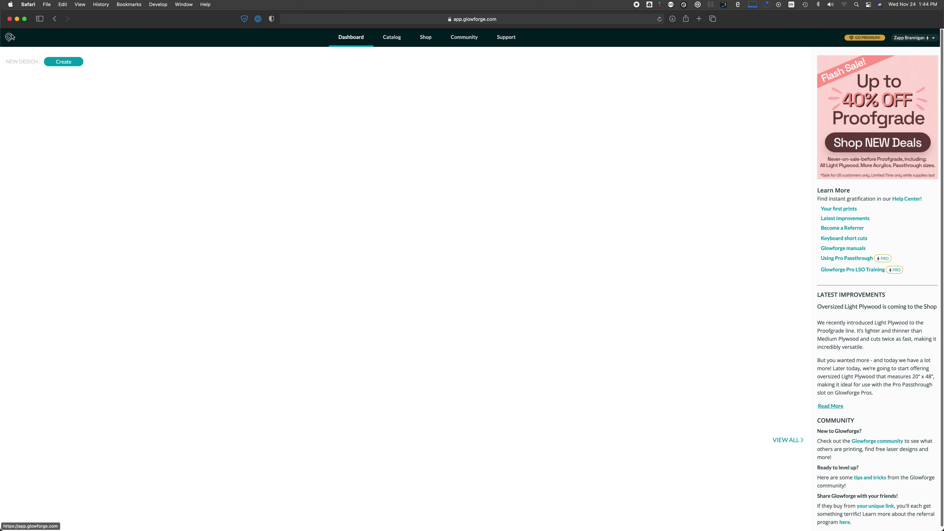
click(63, 61)
click(68, 79)
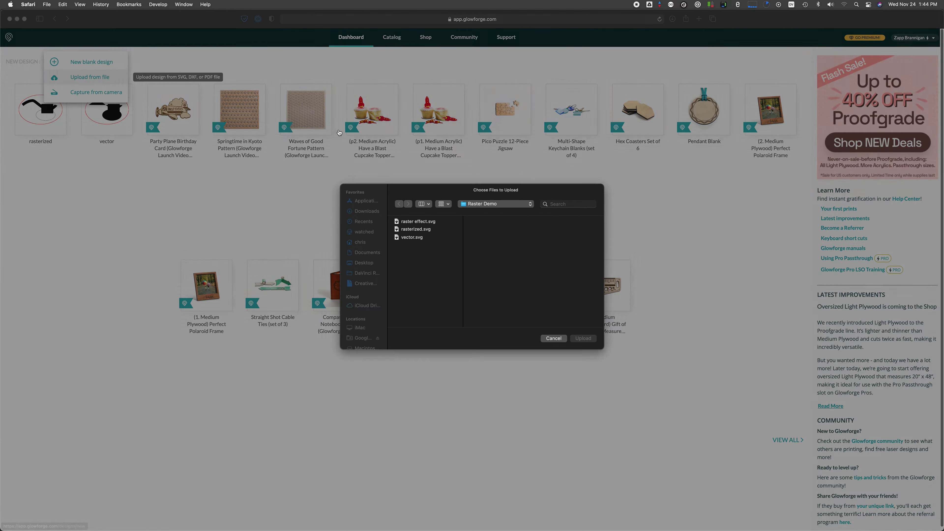
click(430, 227)
double_click(429, 225)
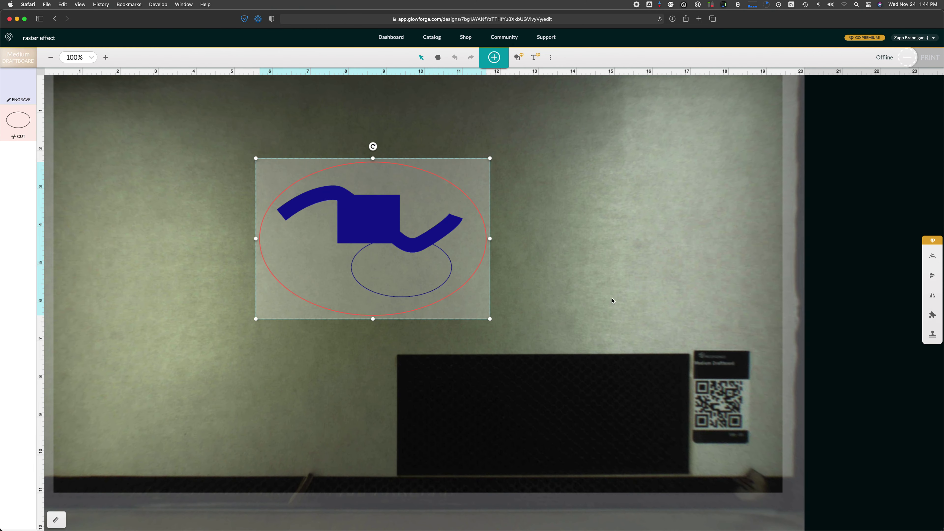
- Nudge the uploaded design up and to the left on the bed
click(105, 140)
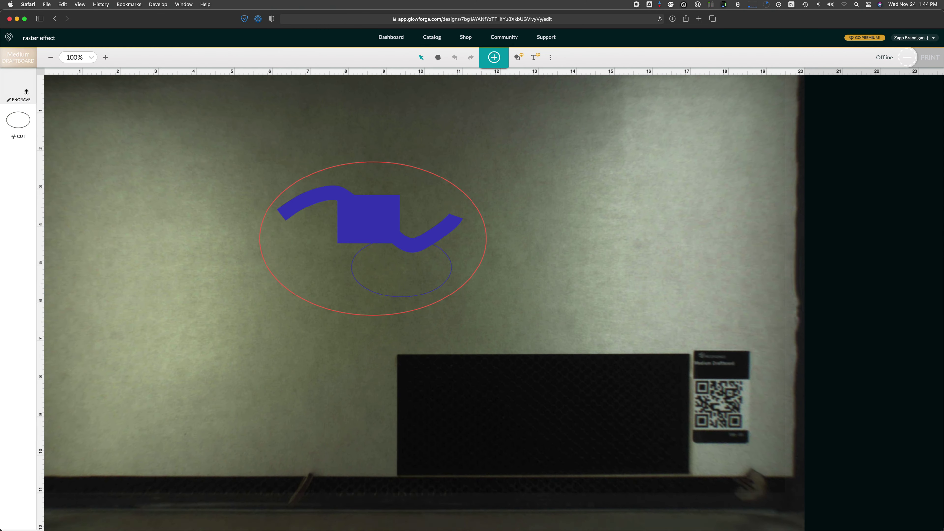
click(386, 237)
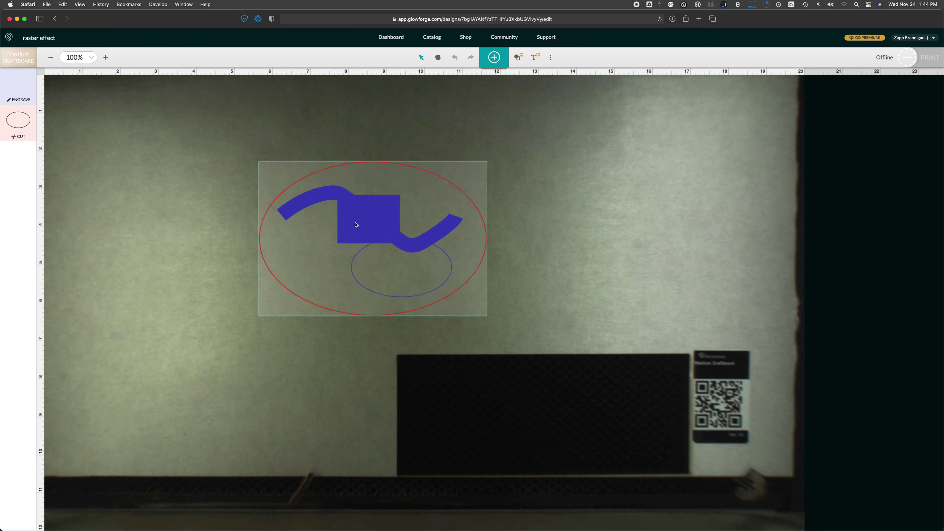
drag(386, 237, 367, 216)
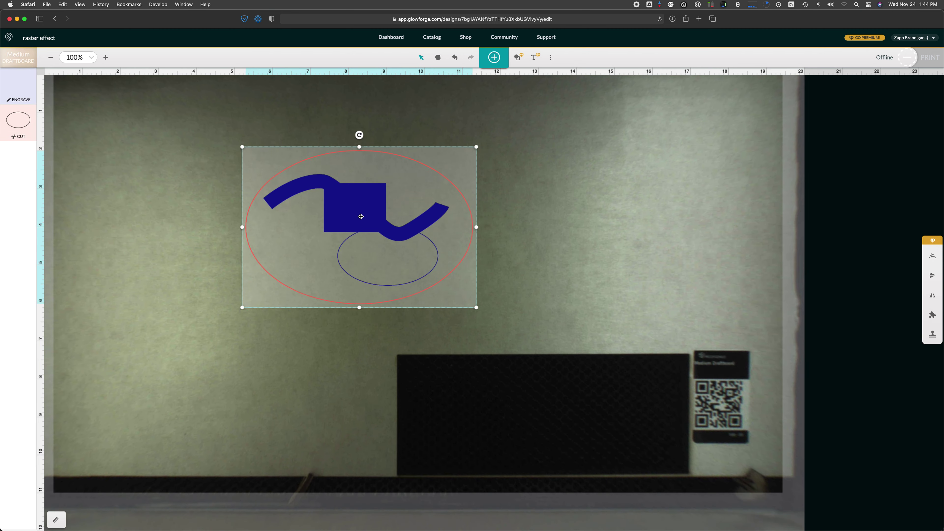
key(super+Tab)
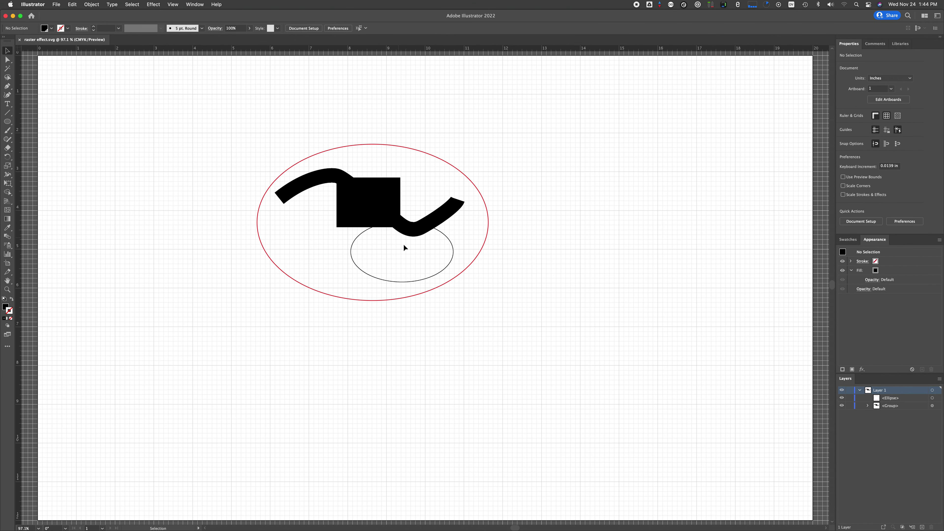
click(439, 217)
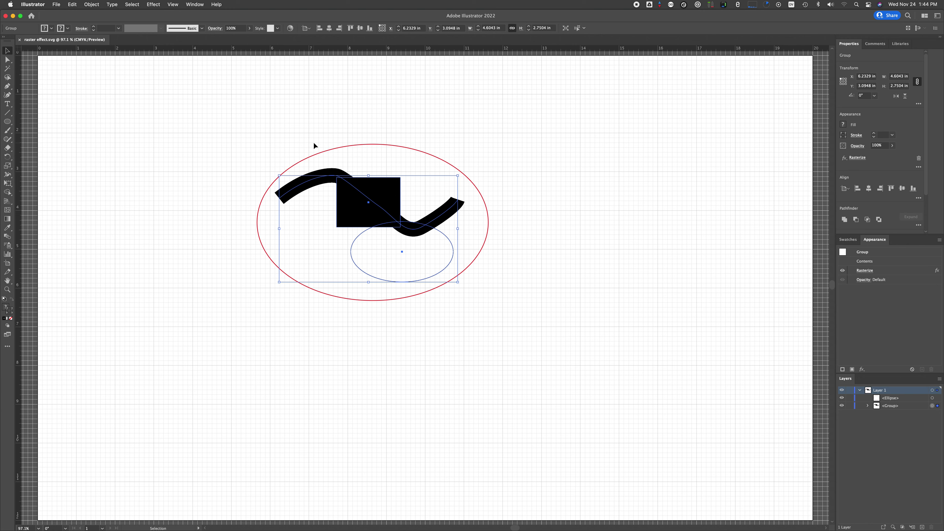
click(153, 4)
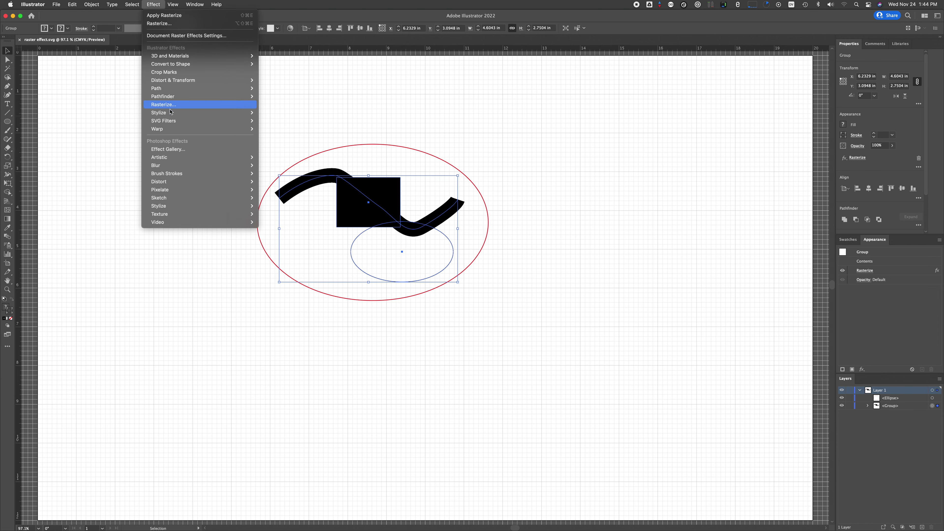
click(191, 274)
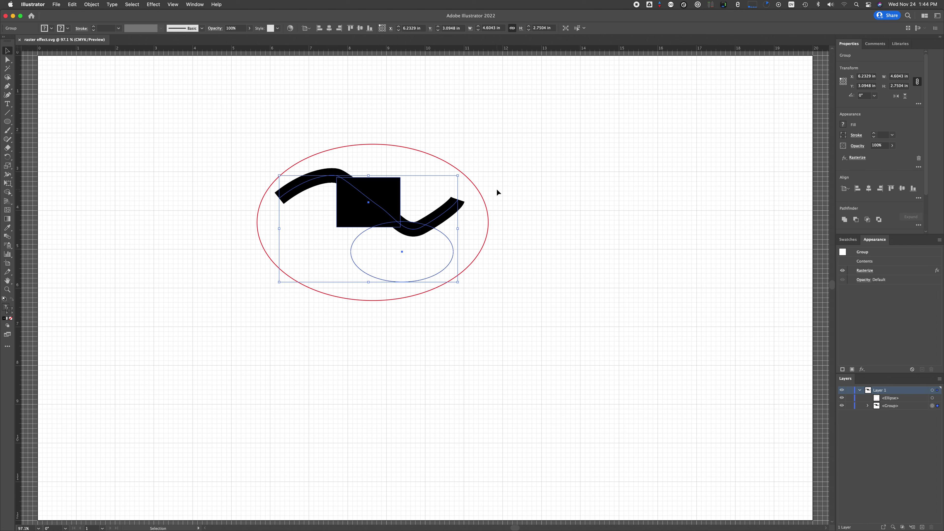
click(529, 227)
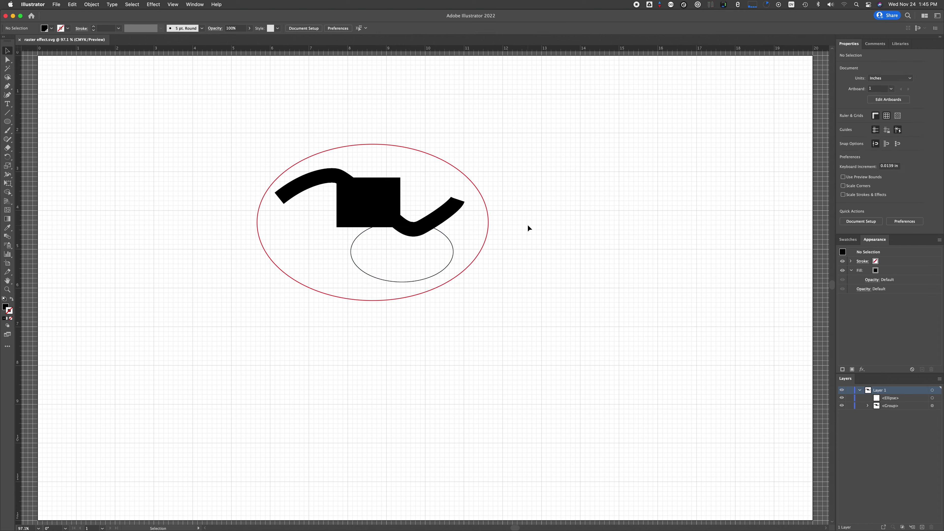